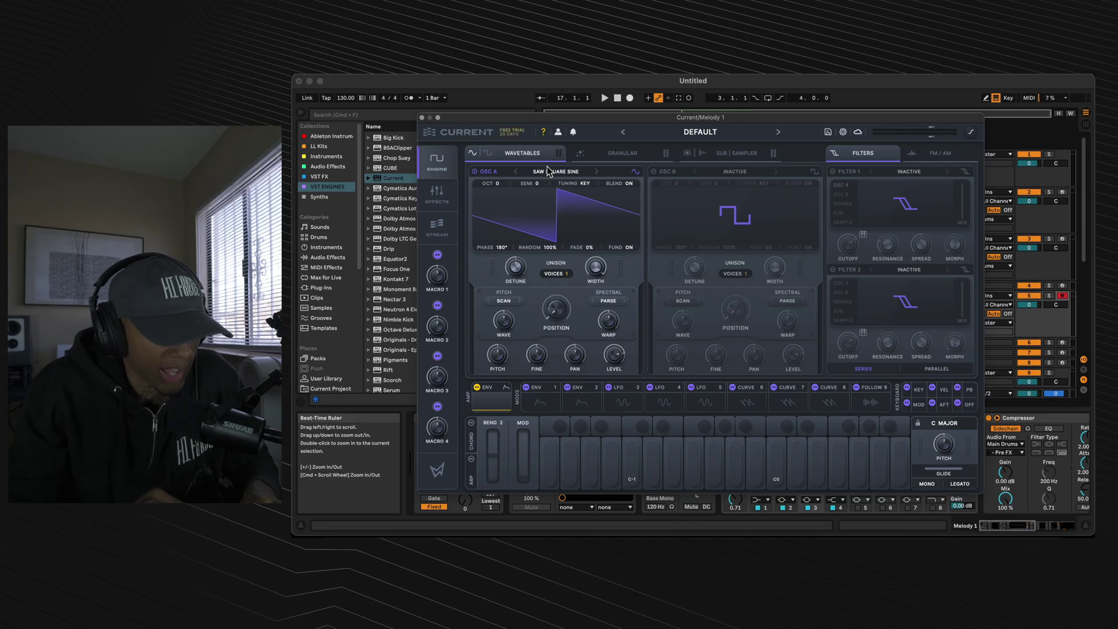
Load the Obliterate wavetable from the Fracture category into oscillator A and set its wavetable position to about 32%.
click(556, 172)
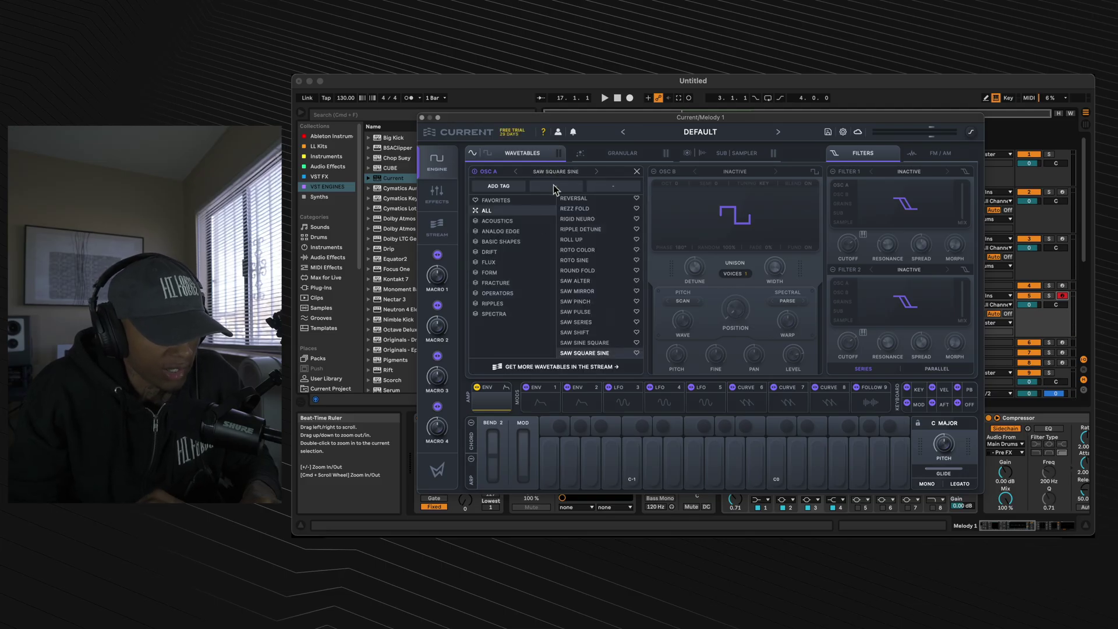
click(500, 284)
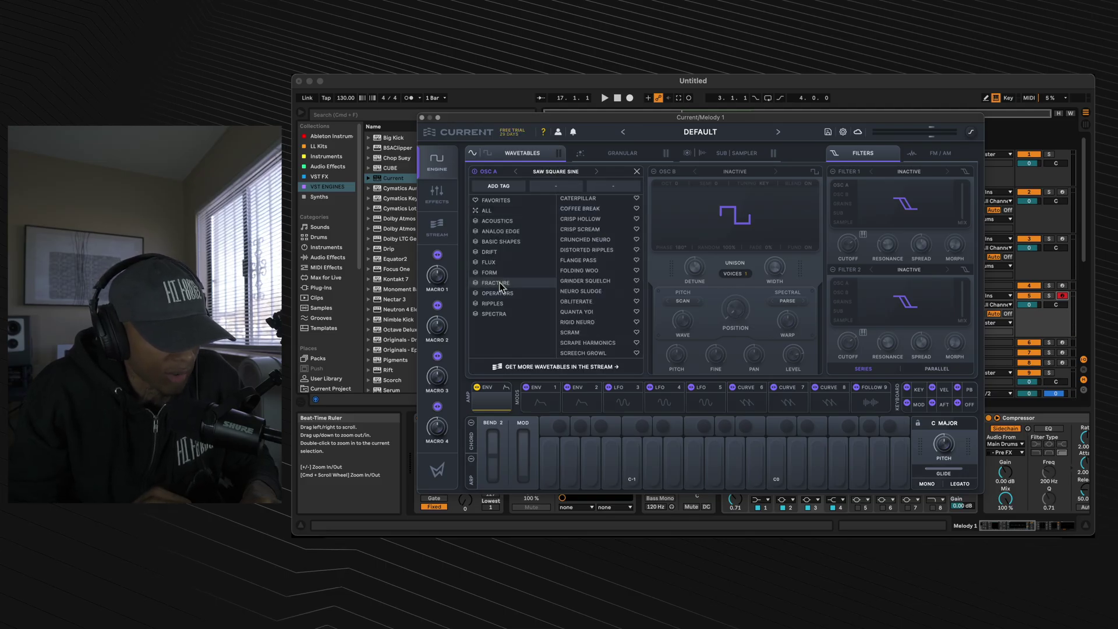
click(582, 303)
drag(543, 255, 542, 278)
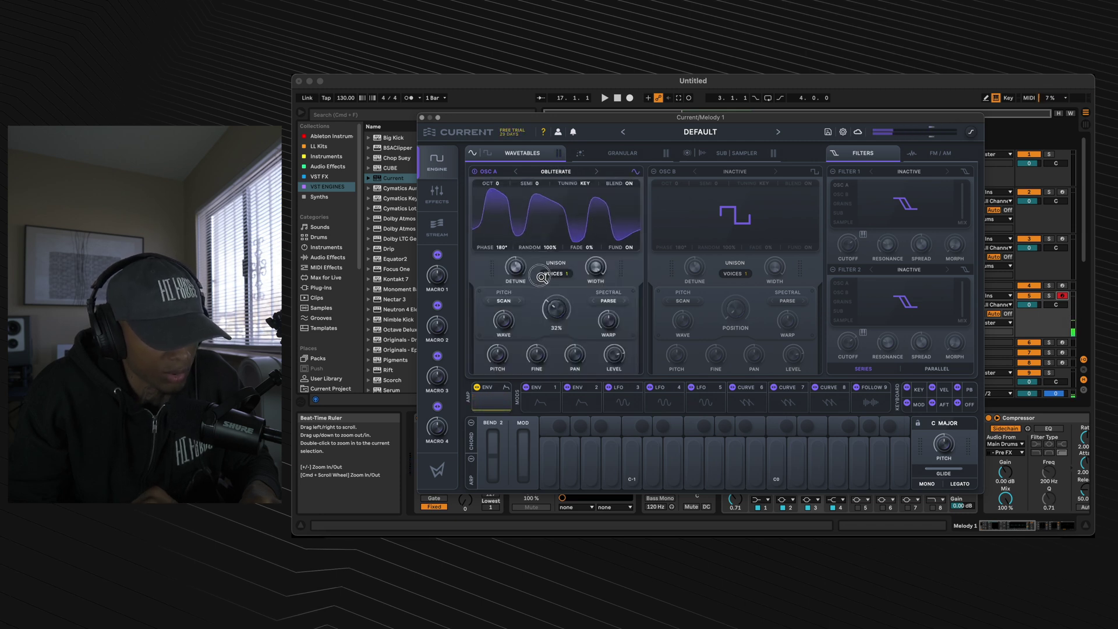
Enable oscillator B, load the Spectralina wavetable from the Spectra category, and raise its wavetable position.
click(653, 171)
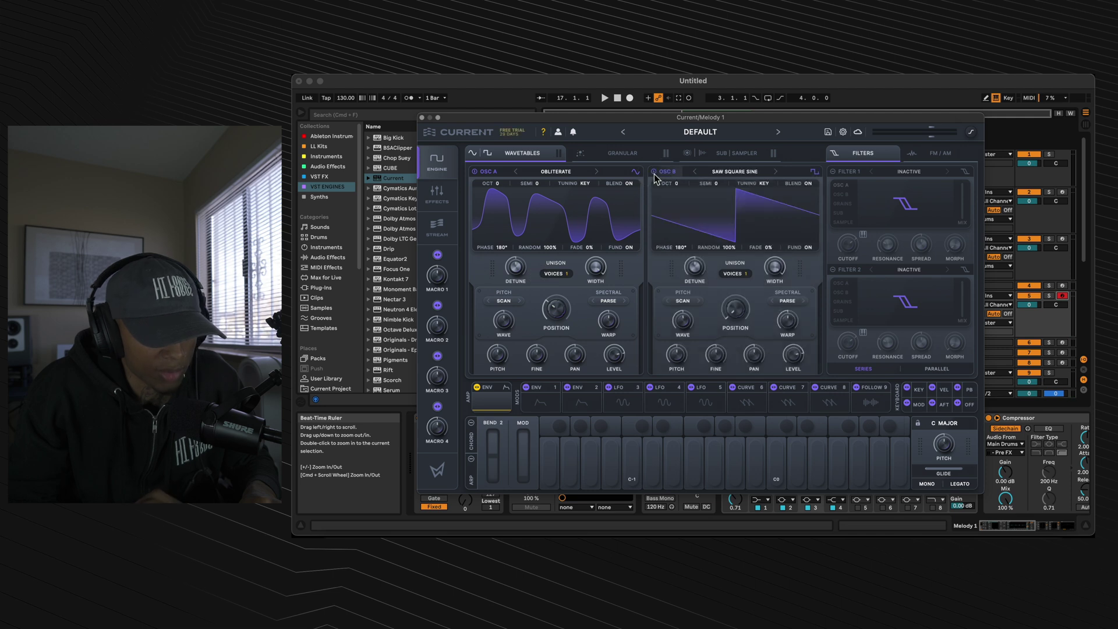
click(731, 172)
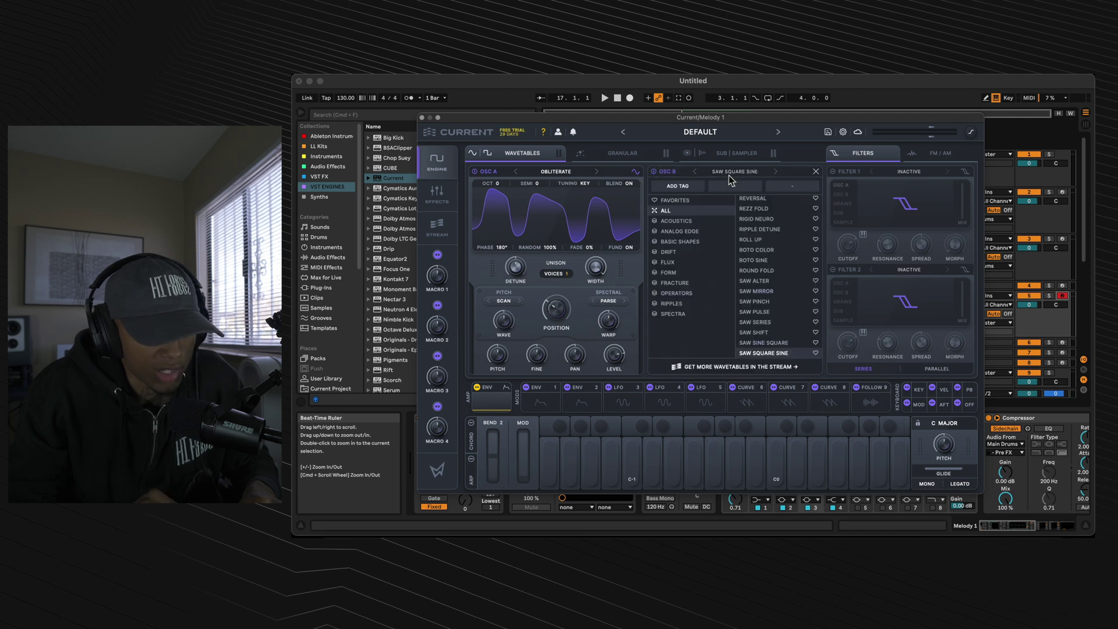
click(677, 314)
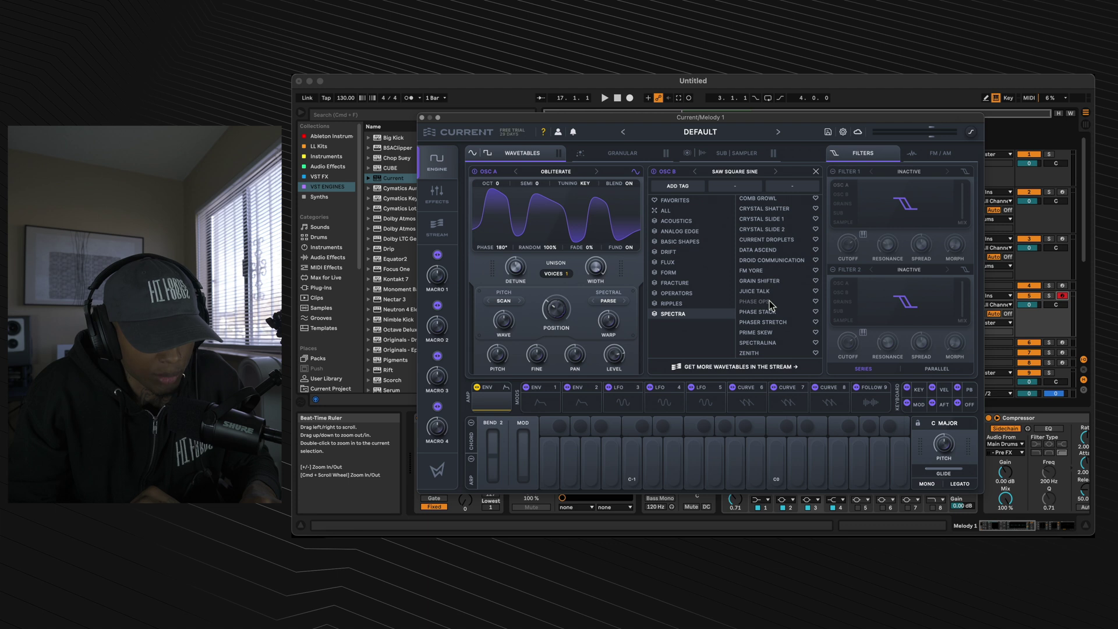
click(754, 344)
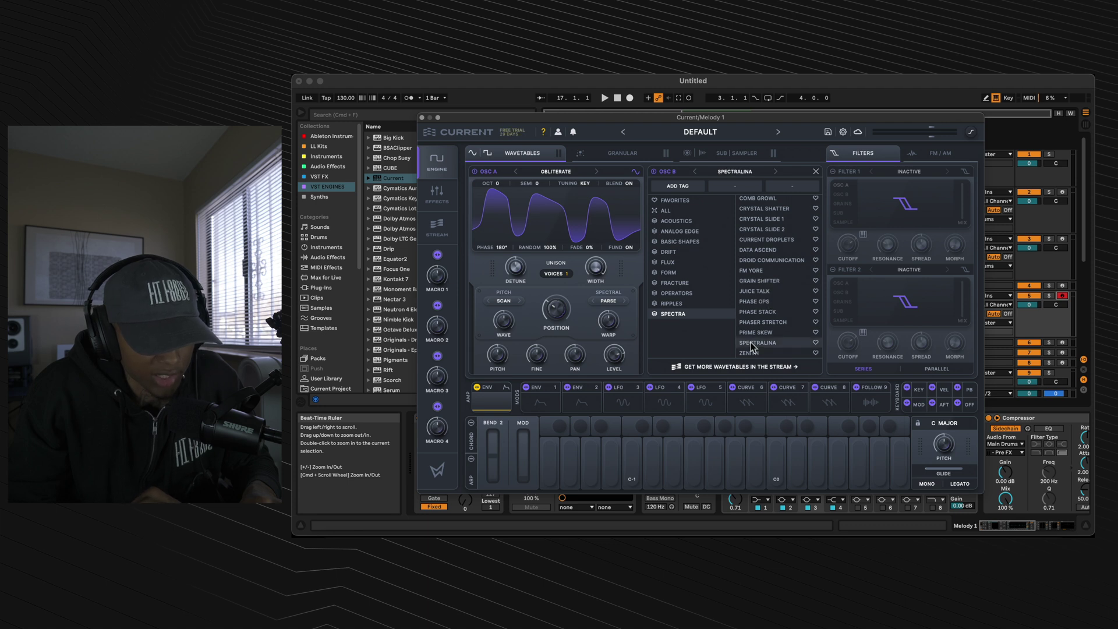
drag(735, 324, 731, 304)
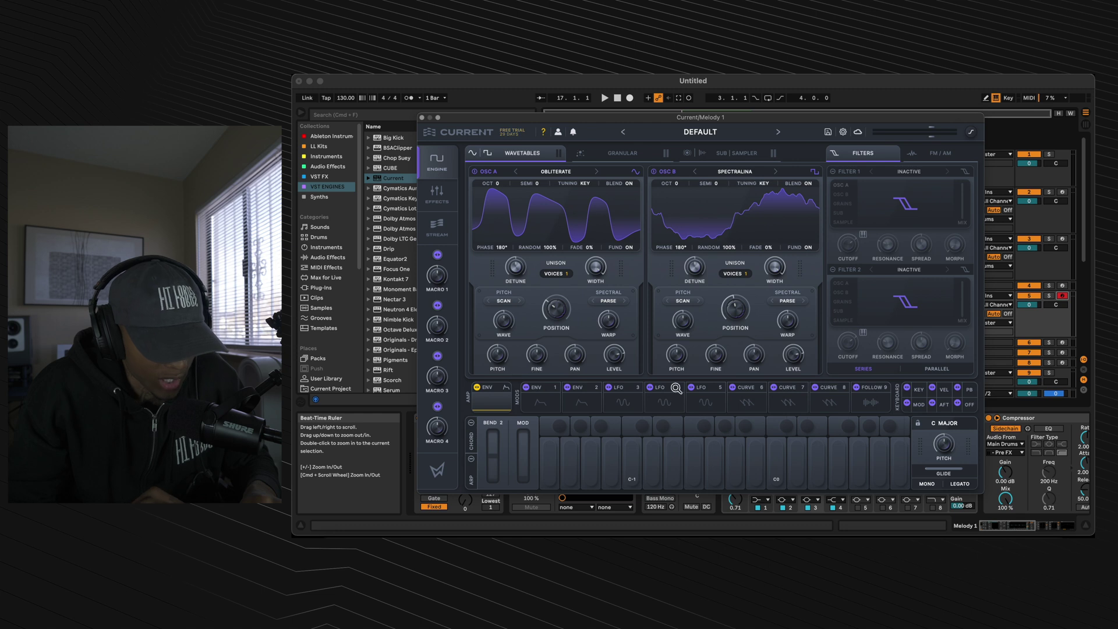
Bend both segments of the Curve 6 modulator upward to form a rounded dome shape.
click(750, 402)
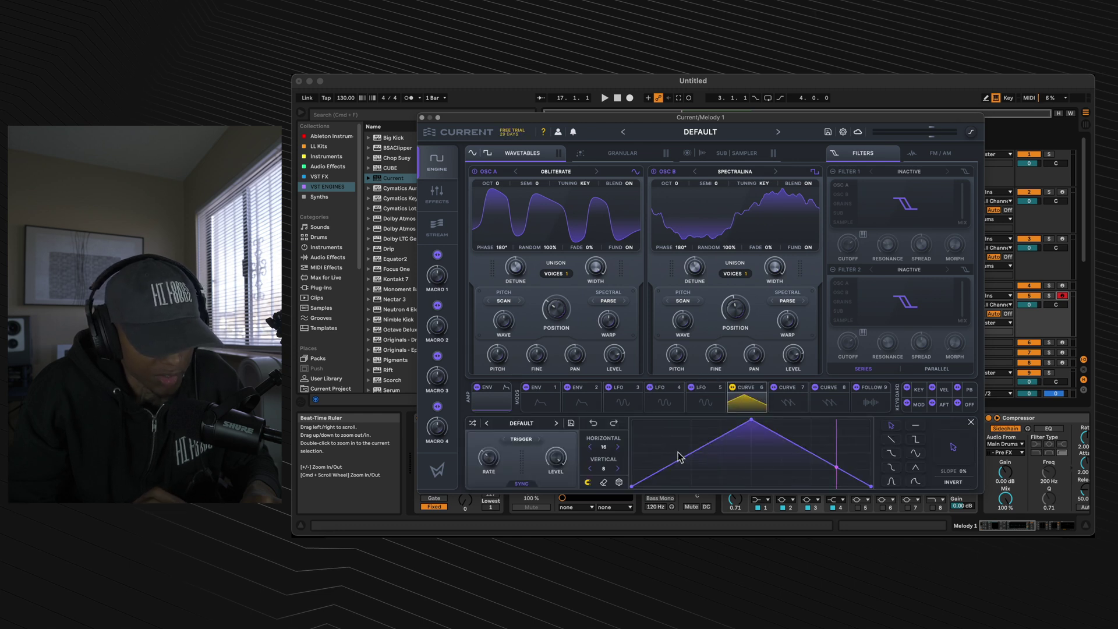
drag(689, 463, 675, 379)
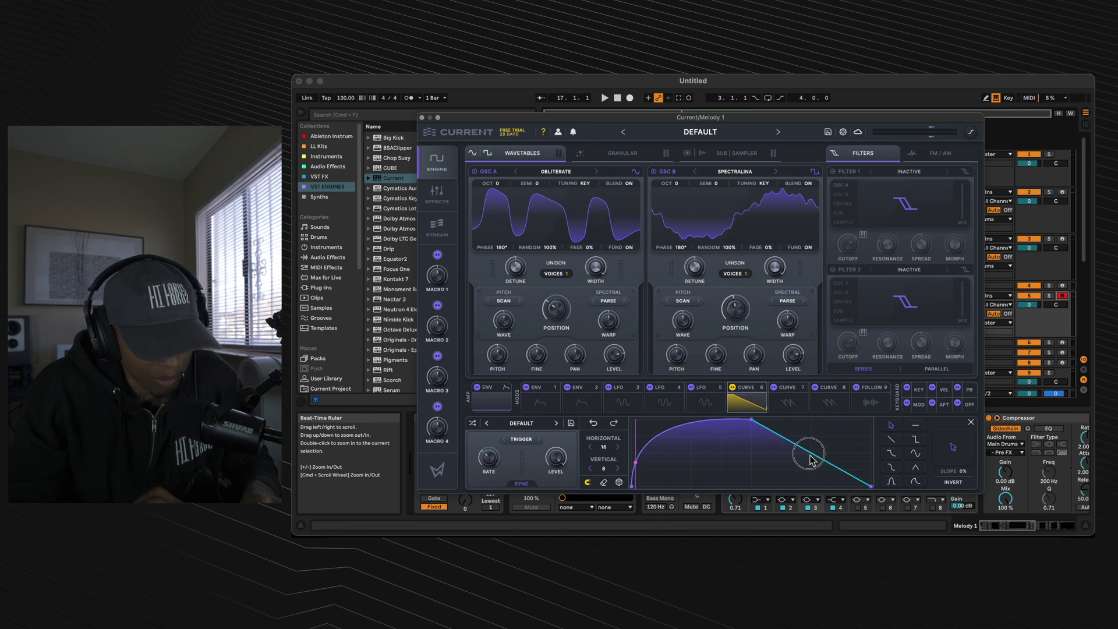
drag(811, 450, 848, 392)
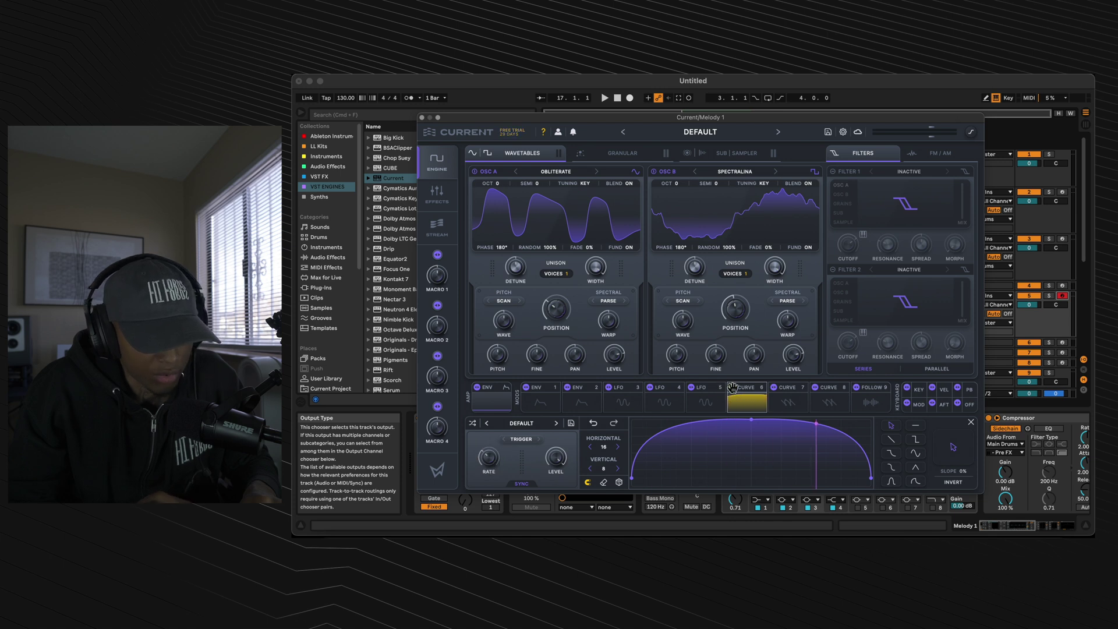
Assign Curve 6 as a modulator to the wavetable position of both oscillator A and oscillator B.
drag(735, 389, 537, 299)
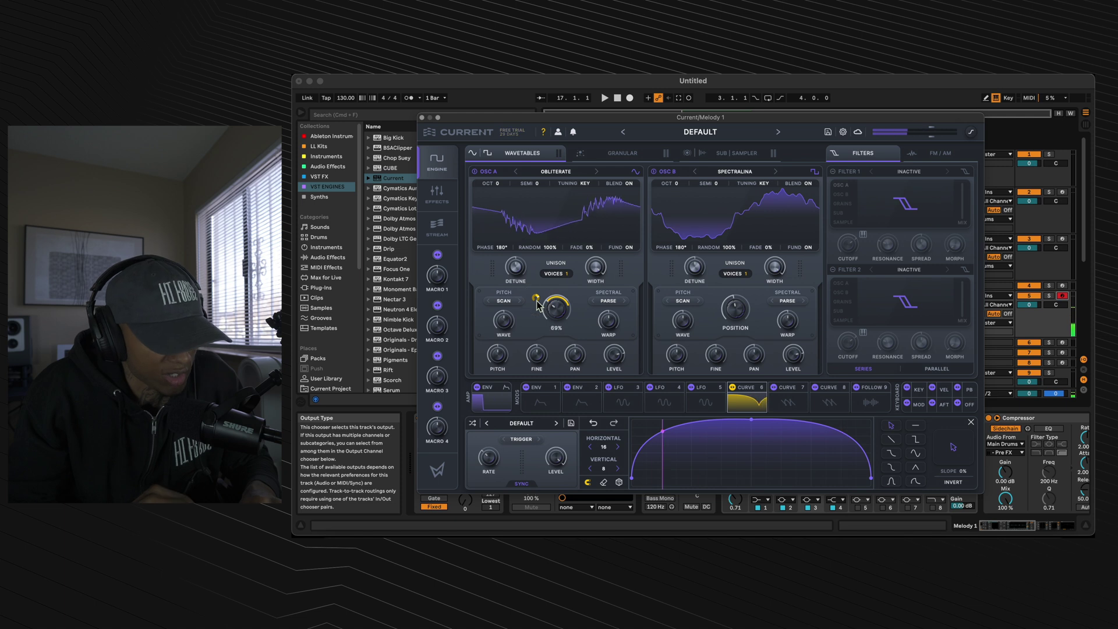
drag(737, 387, 714, 293)
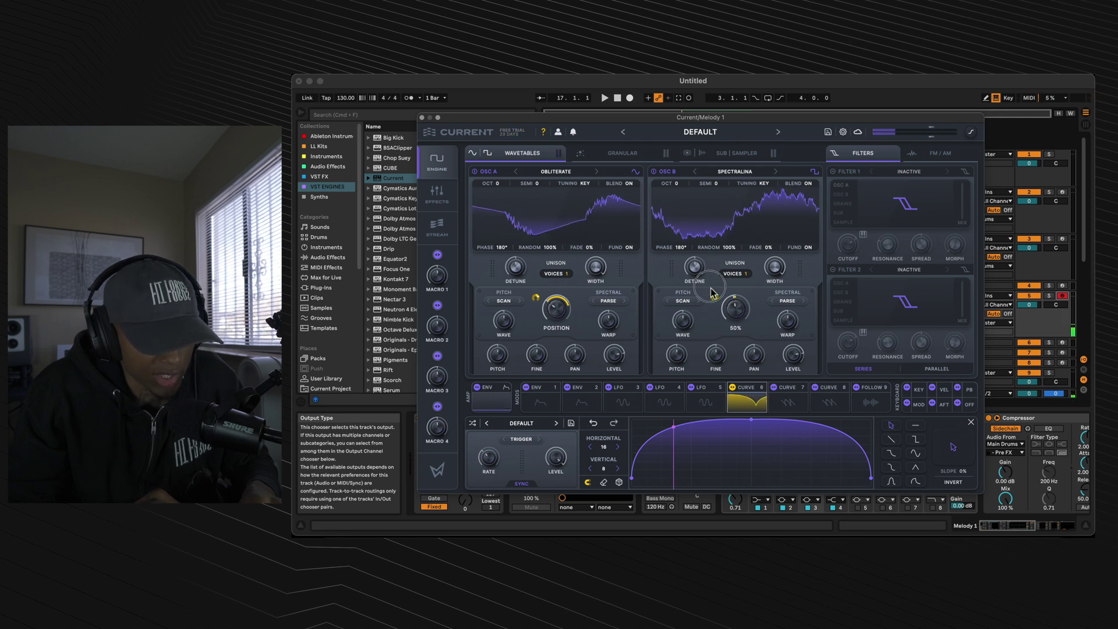
Set the phase to 0° and the phase randomness to 0% on both oscillators.
drag(666, 248, 692, 355)
double_click(727, 248)
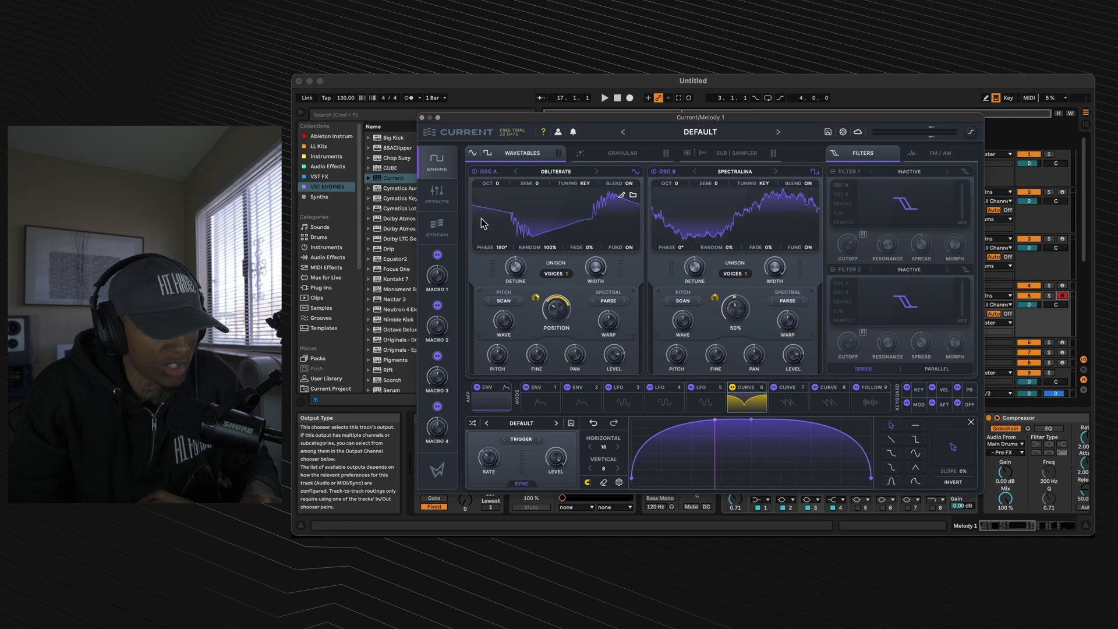
double_click(505, 247)
double_click(550, 247)
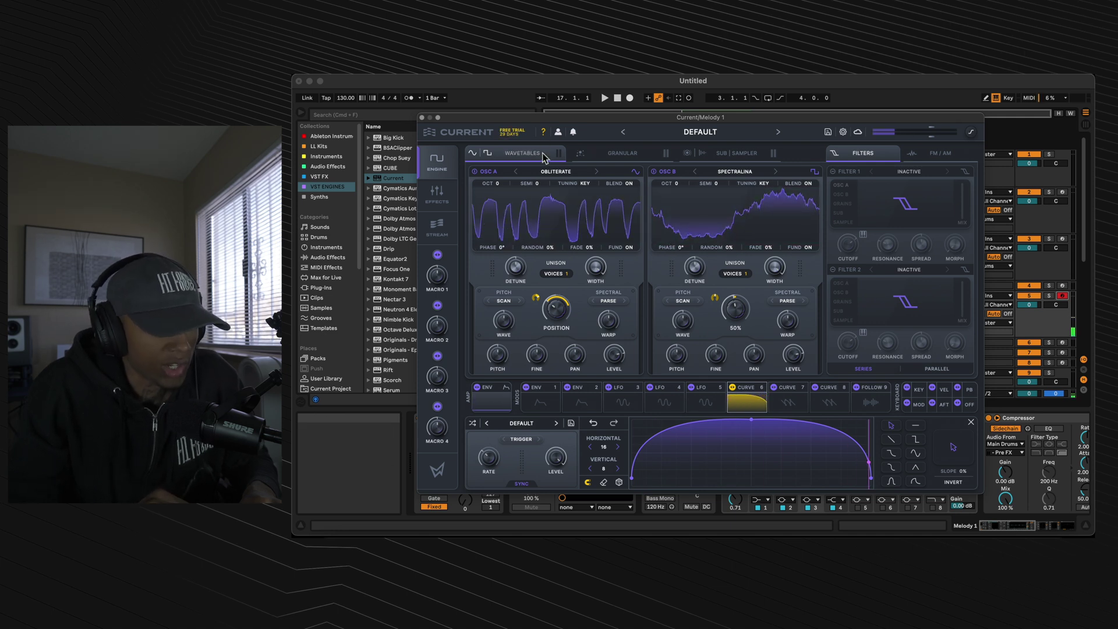
Add a Fuse Compressor in the first effects slot and raise the high and low bands' output to about 11 dB.
click(440, 197)
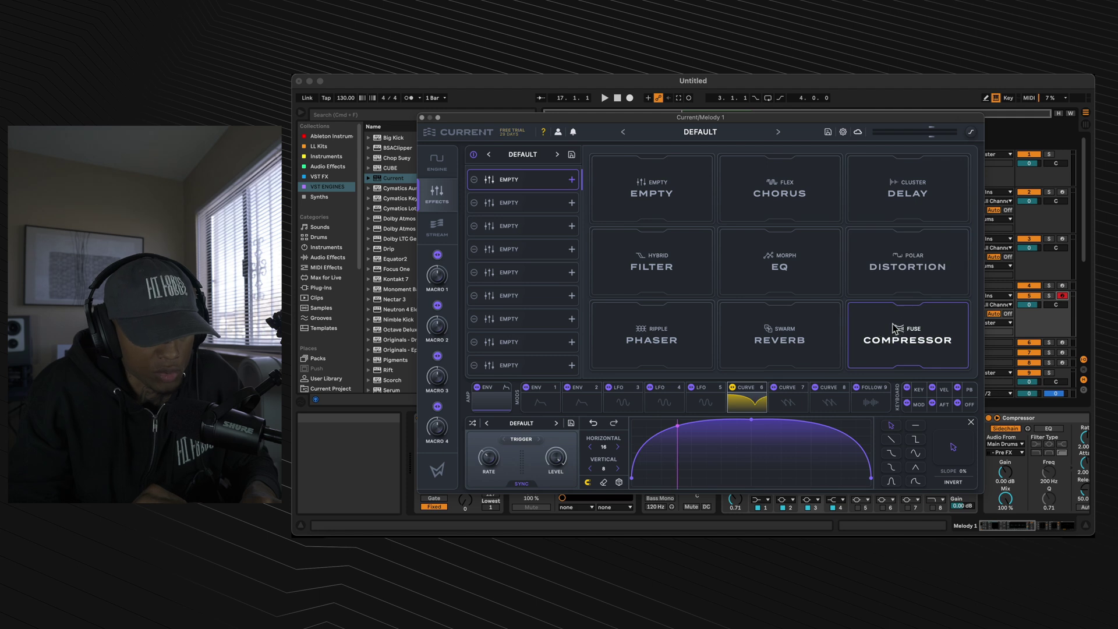
click(896, 330)
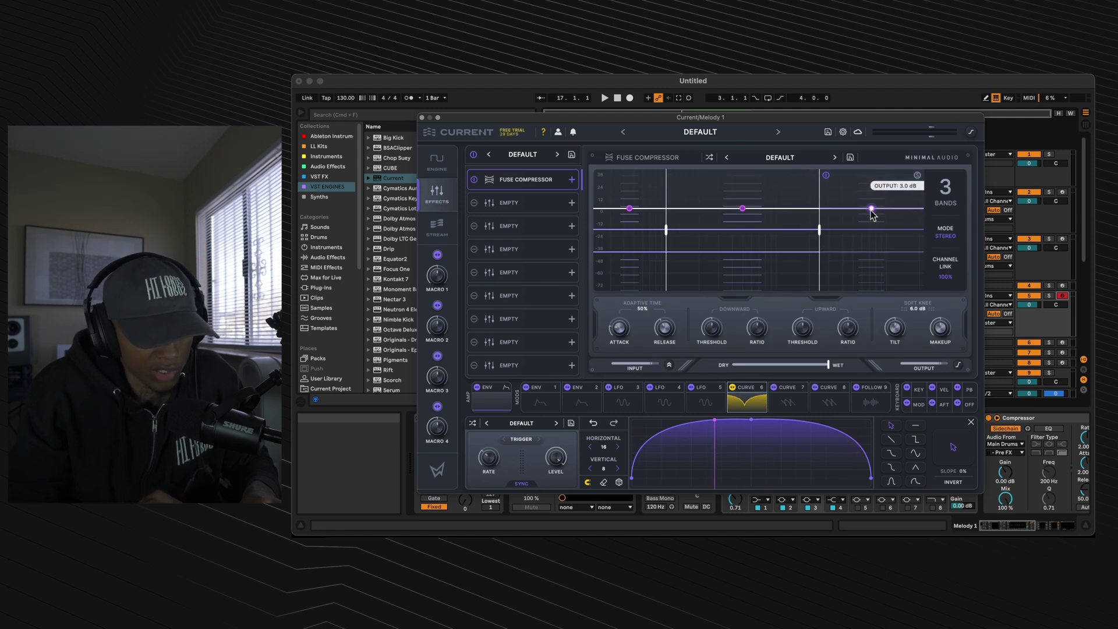
drag(872, 209, 868, 187)
drag(630, 208, 633, 189)
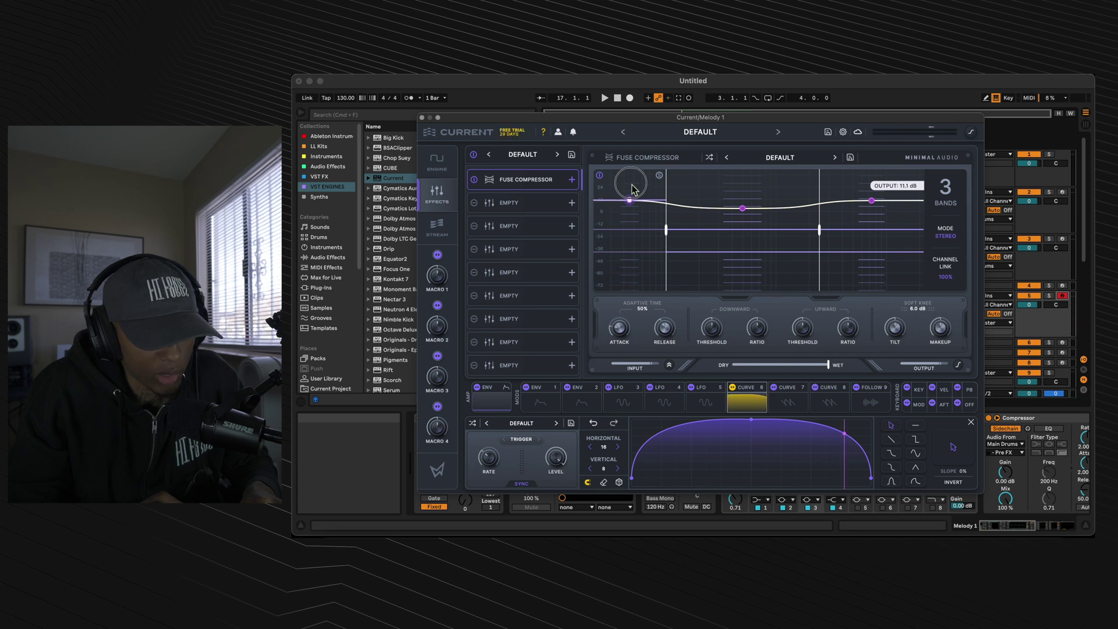
drag(634, 189, 634, 190)
Raise the Fuse Compressor's makeup gain and its upward compression threshold.
drag(941, 333, 940, 319)
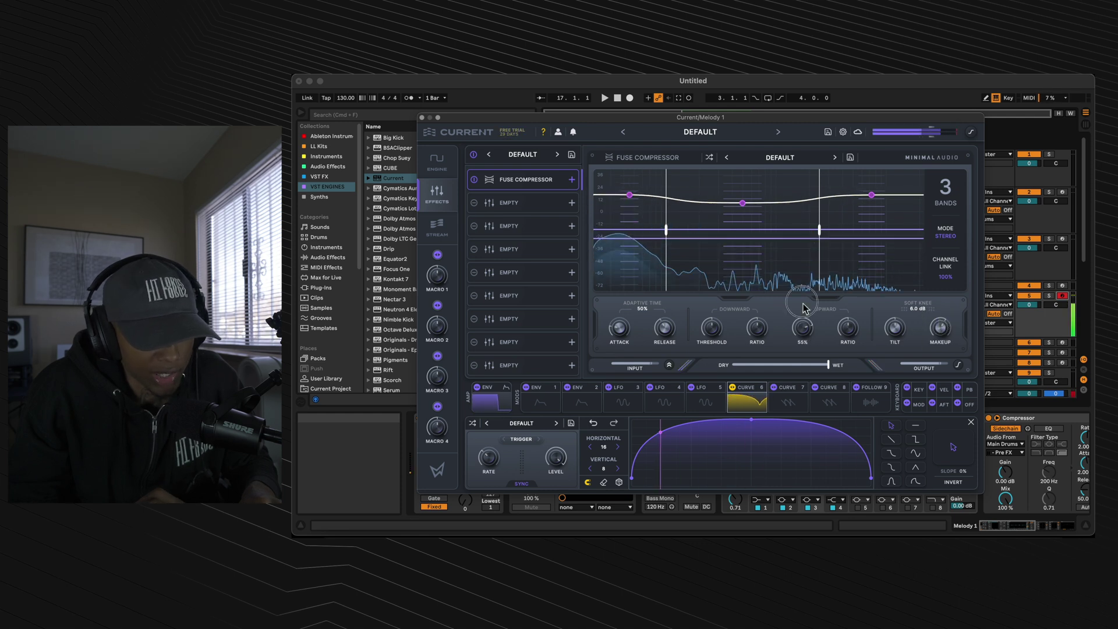
drag(803, 336, 806, 332)
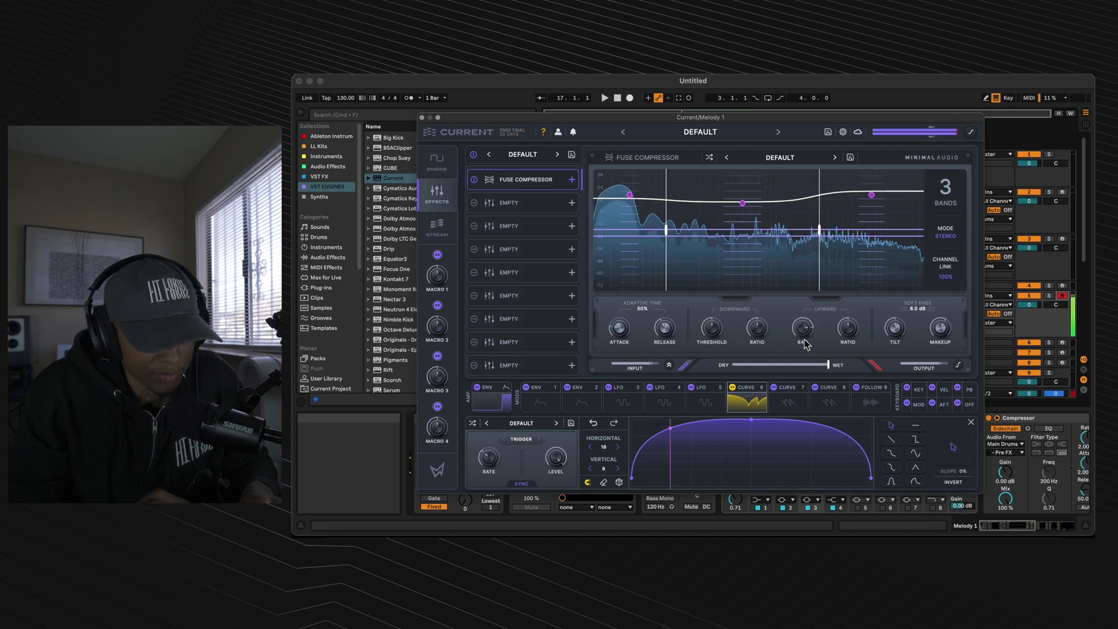
Add a Polar Distortion, place it ahead of the Fuse Compressor in the effects chain, and set its squash to about 26%.
click(509, 204)
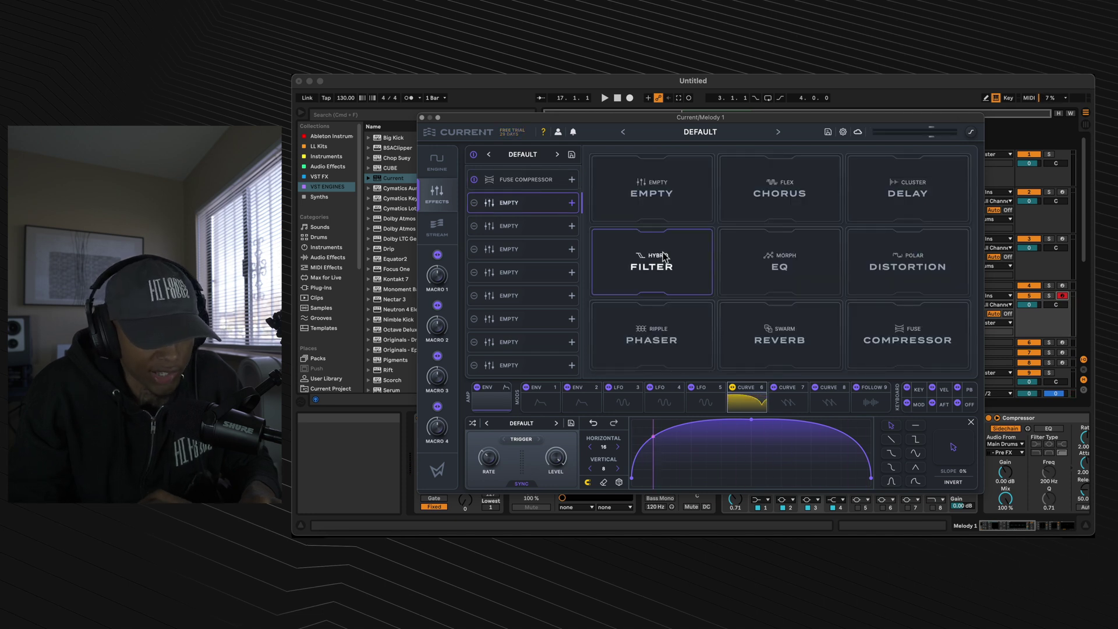
click(898, 275)
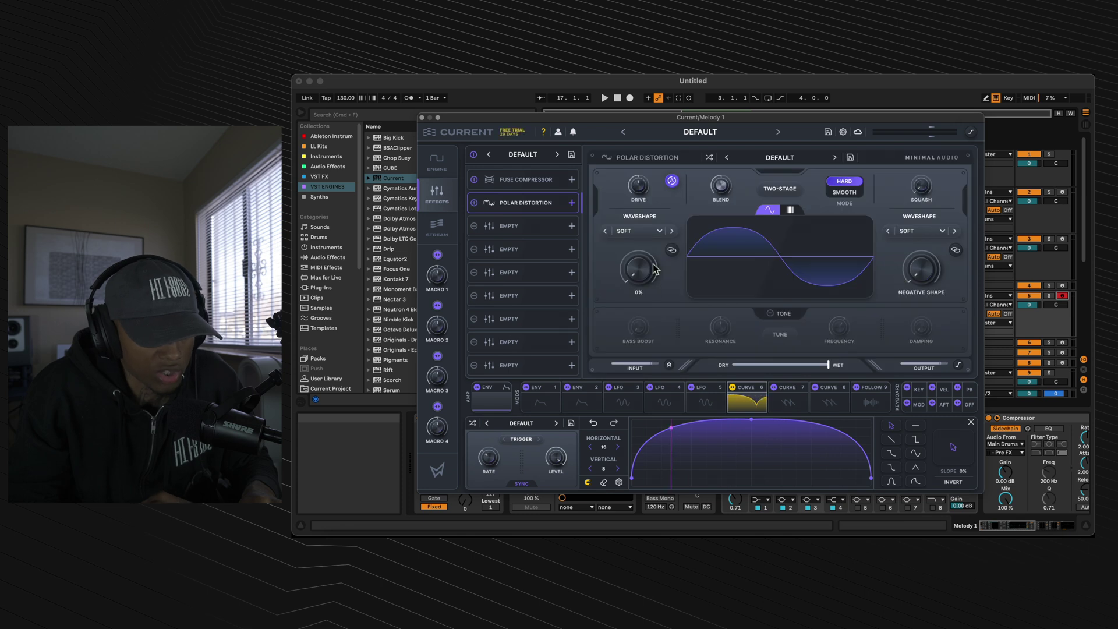
drag(524, 203, 533, 191)
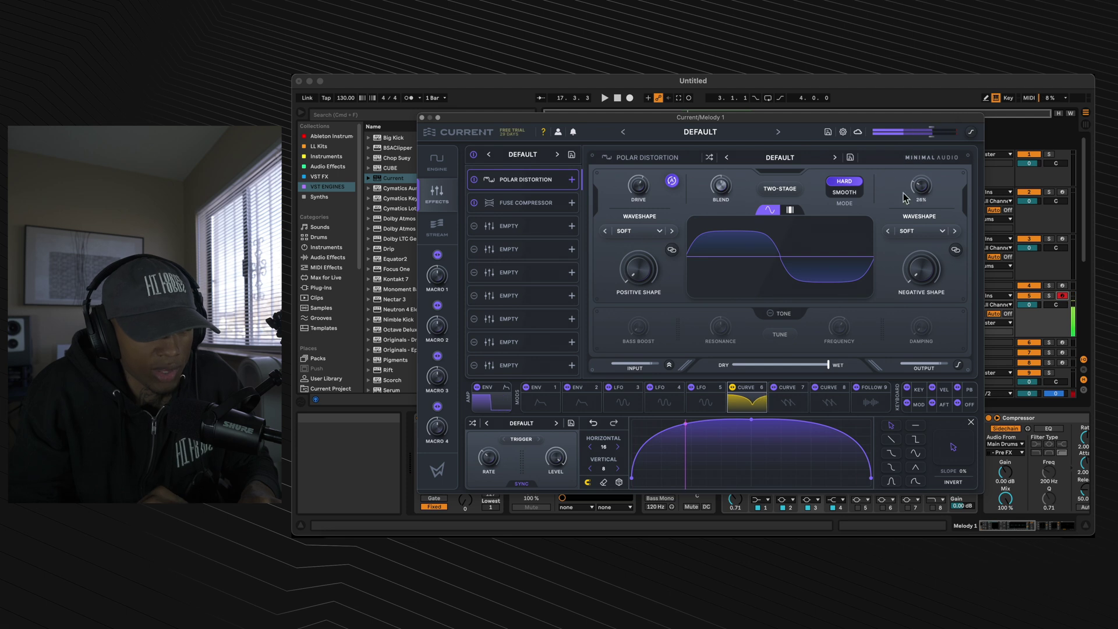
Add a Morph EQ in the third slot with a 2.3 dB peak cut at 542 Hz and a 2.9 dB high-shelf boost at 6.44 kHz.
click(513, 229)
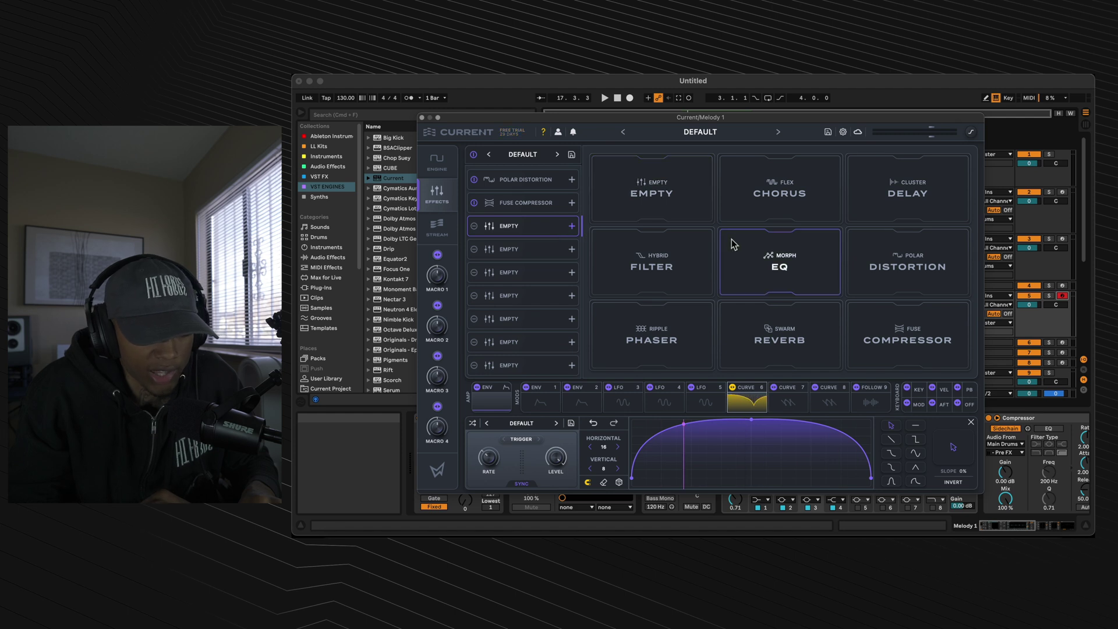
click(770, 258)
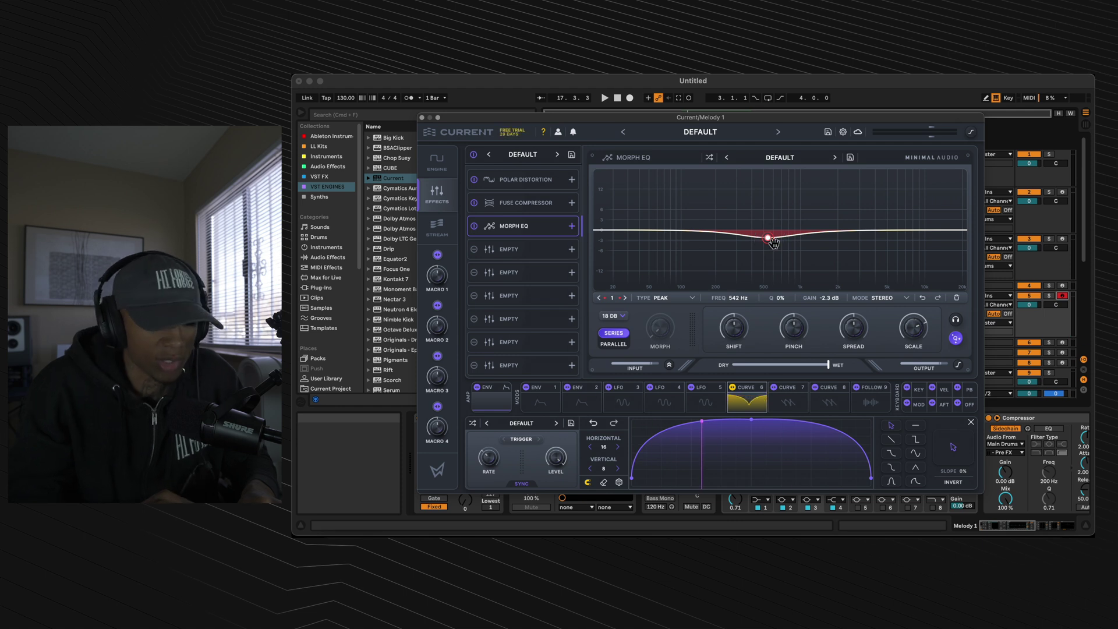
double_click(913, 230)
drag(914, 230, 901, 223)
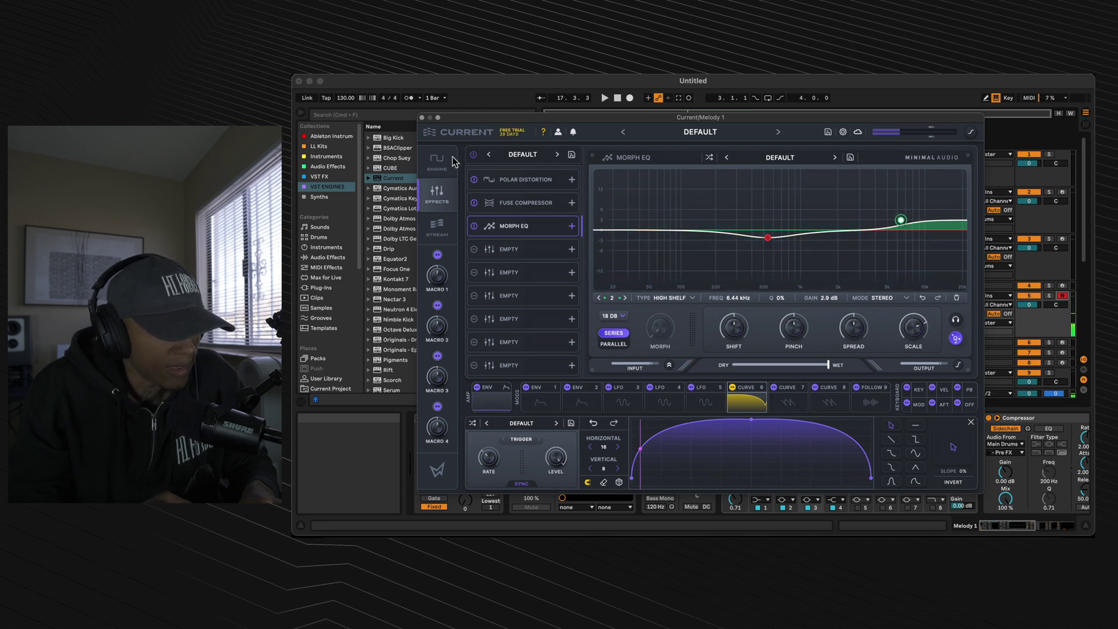
Add a Swarm Reverb in the fourth slot, set its wet mix to 5%, and adjust its input highpass and lowpass filters.
click(513, 249)
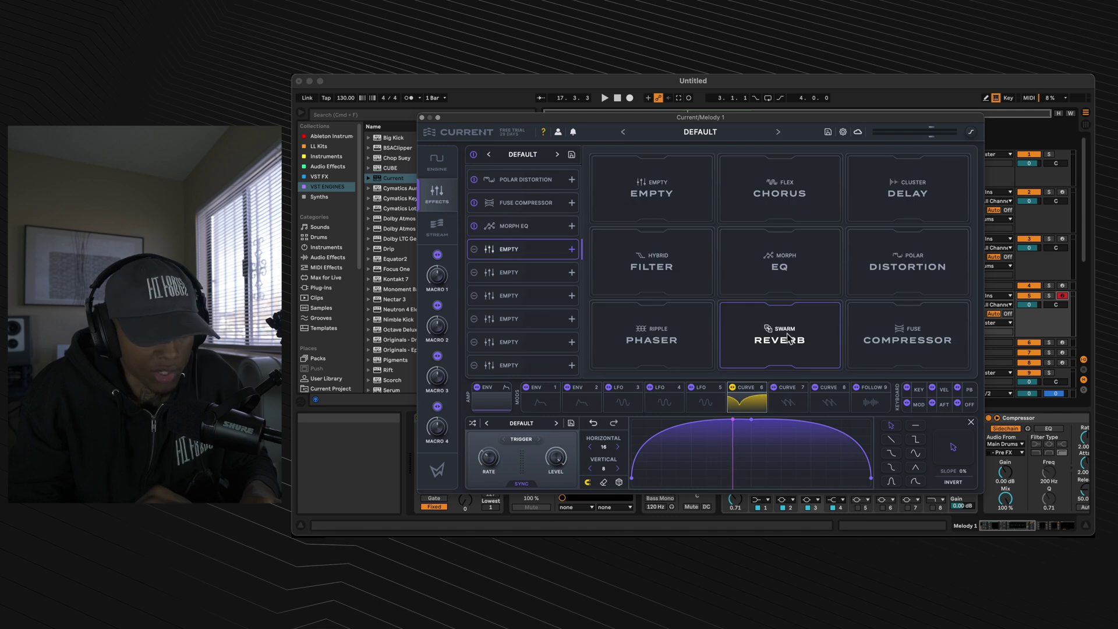
click(788, 335)
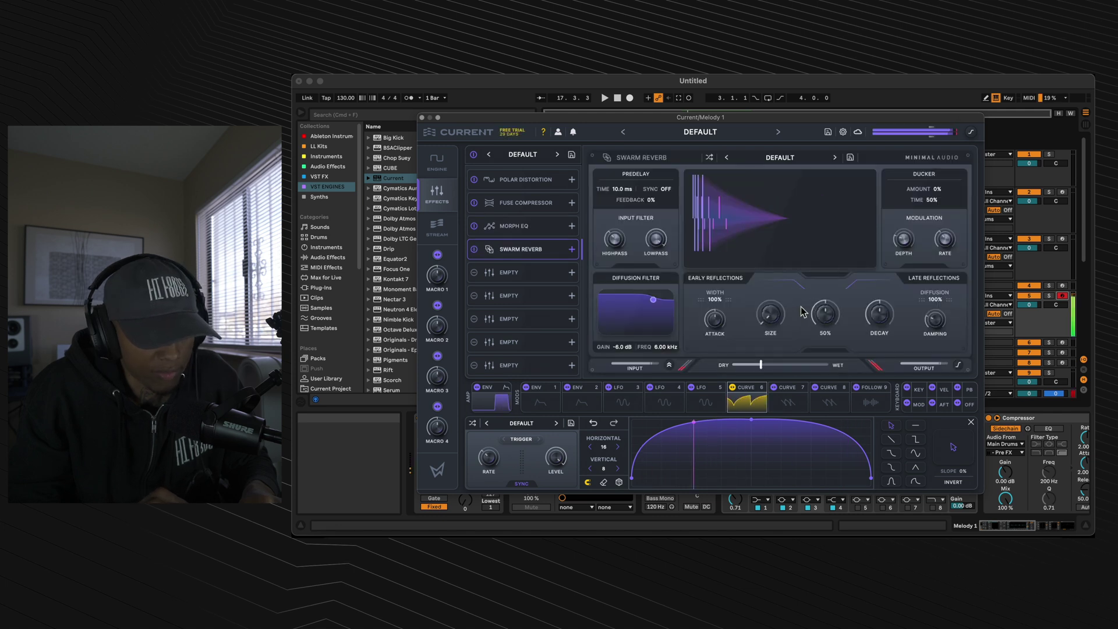
drag(761, 364, 737, 367)
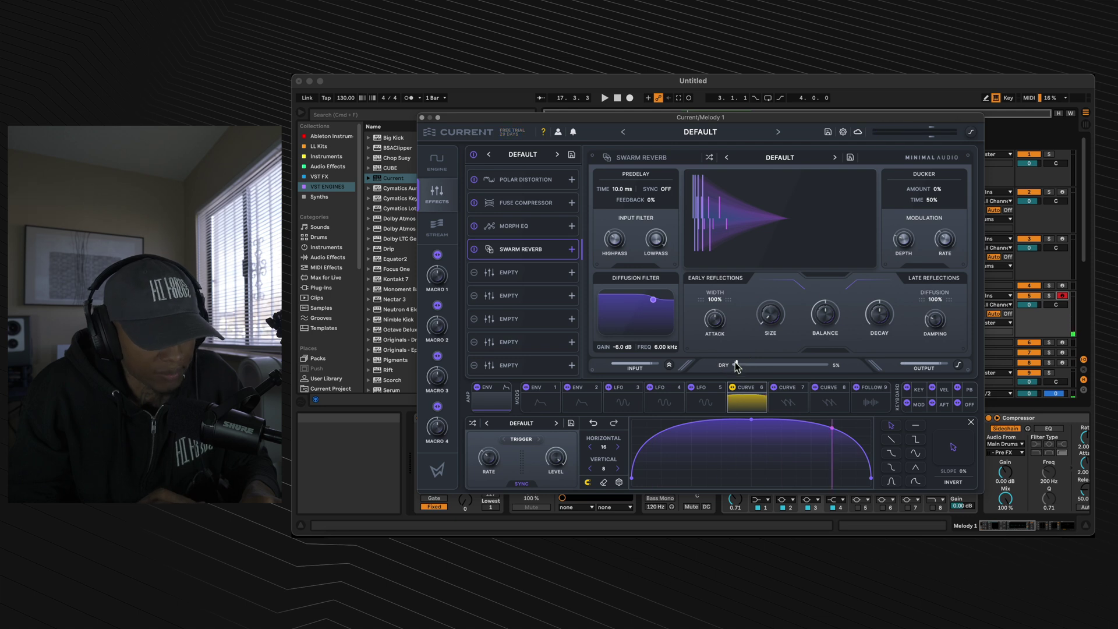
drag(616, 245, 650, 257)
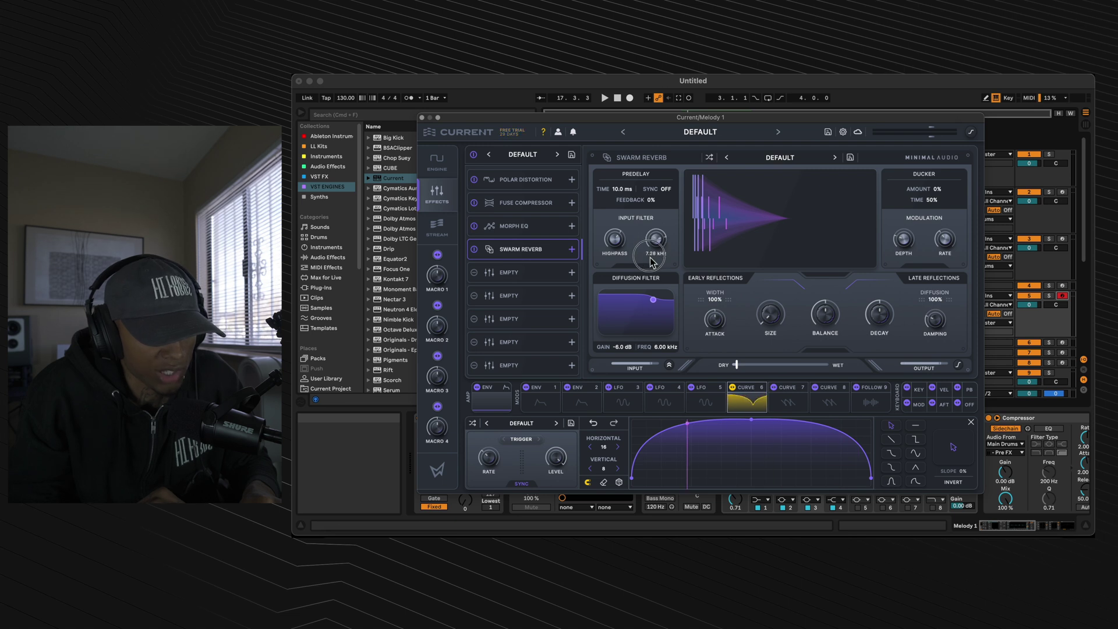
Lengthen the Swarm Reverb's decay and increase its early-reflection attack and size.
mouse_move(881, 315)
mouse_move(707, 307)
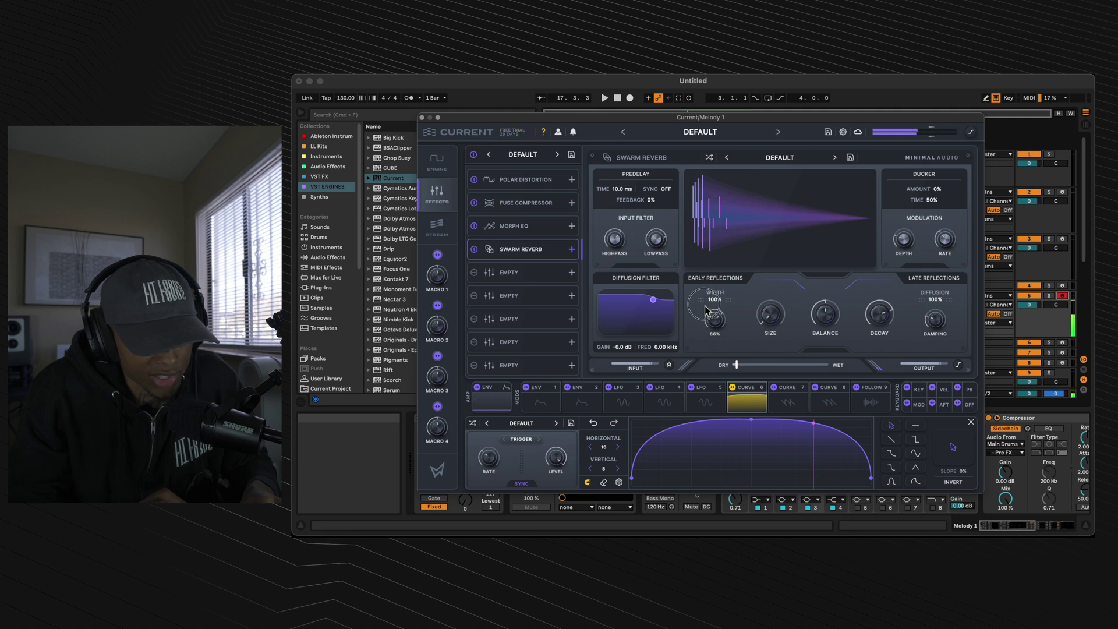
mouse_move(781, 318)
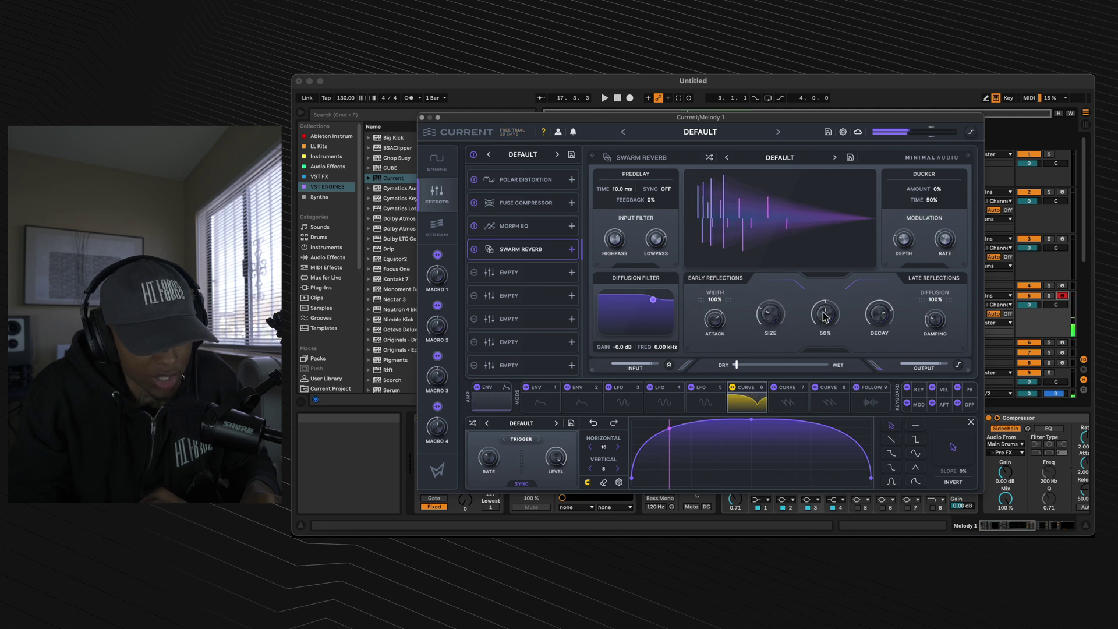
mouse_move(944, 325)
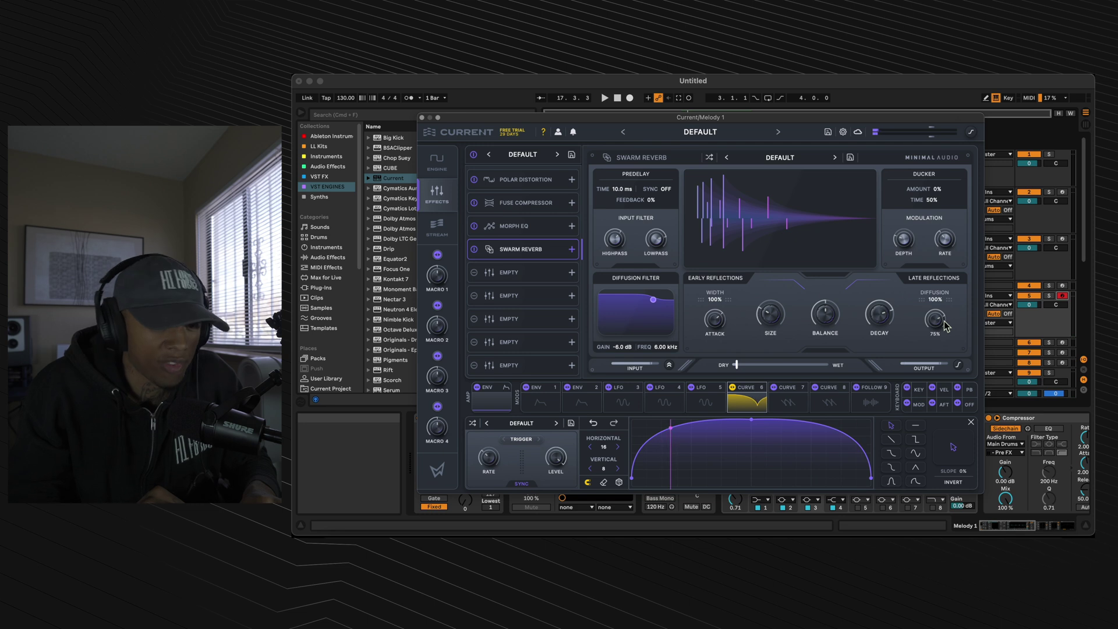
Set oscillator B's unison to 2 voices on the engine page and play the project to hear the patch.
click(440, 164)
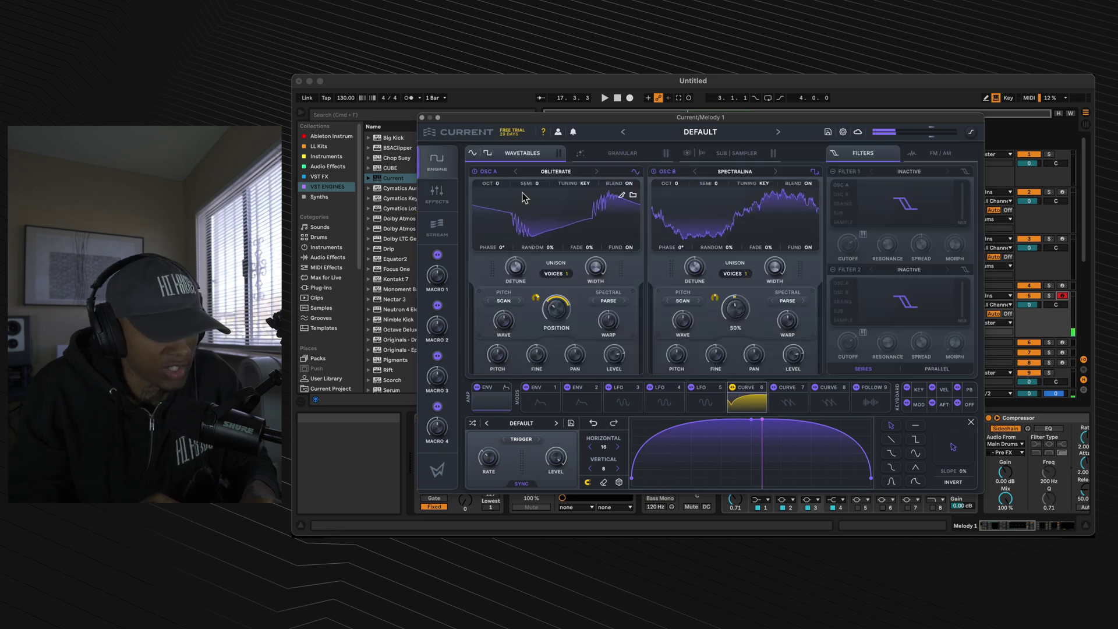
drag(750, 276, 687, 308)
key(space)
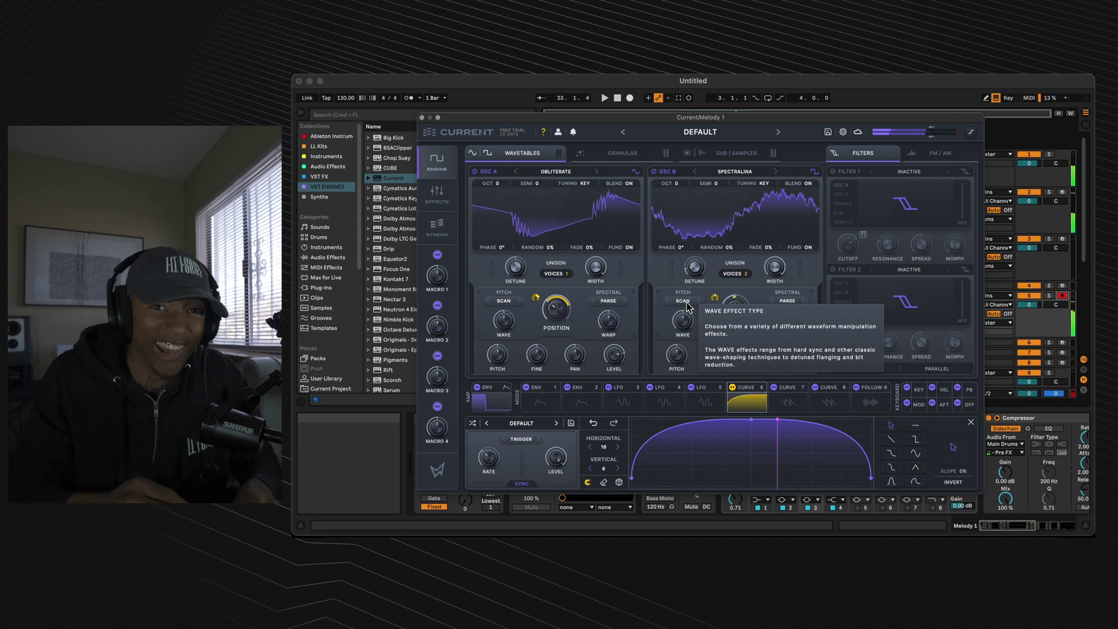
Set oscillator A's warp effect to the spectral Ripple type and try its warp amount.
click(600, 302)
drag(600, 302, 606, 320)
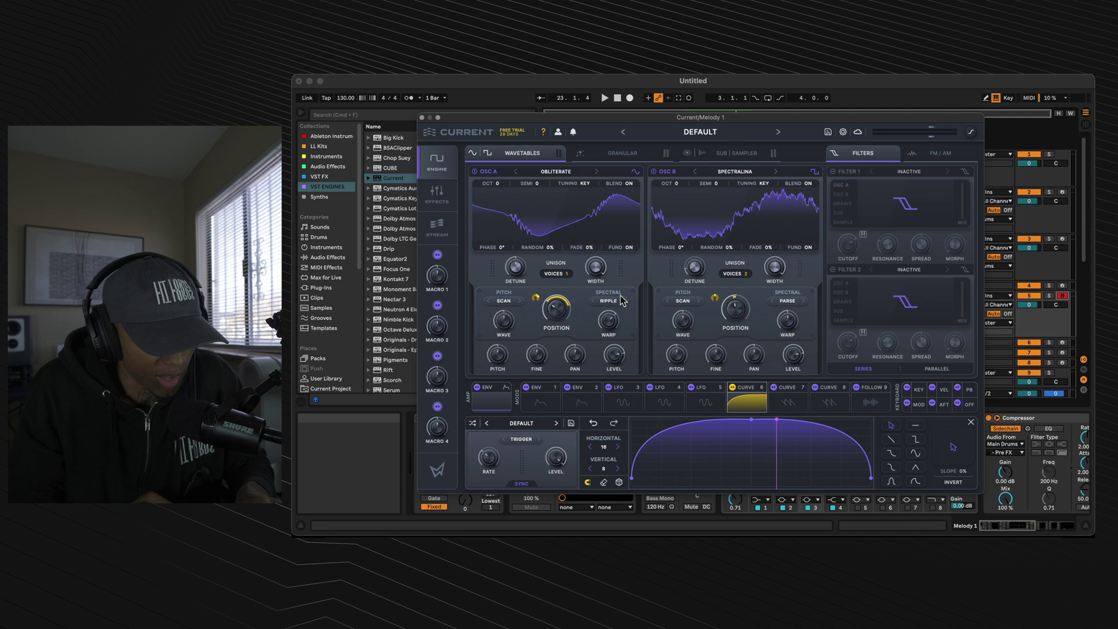
click(617, 302)
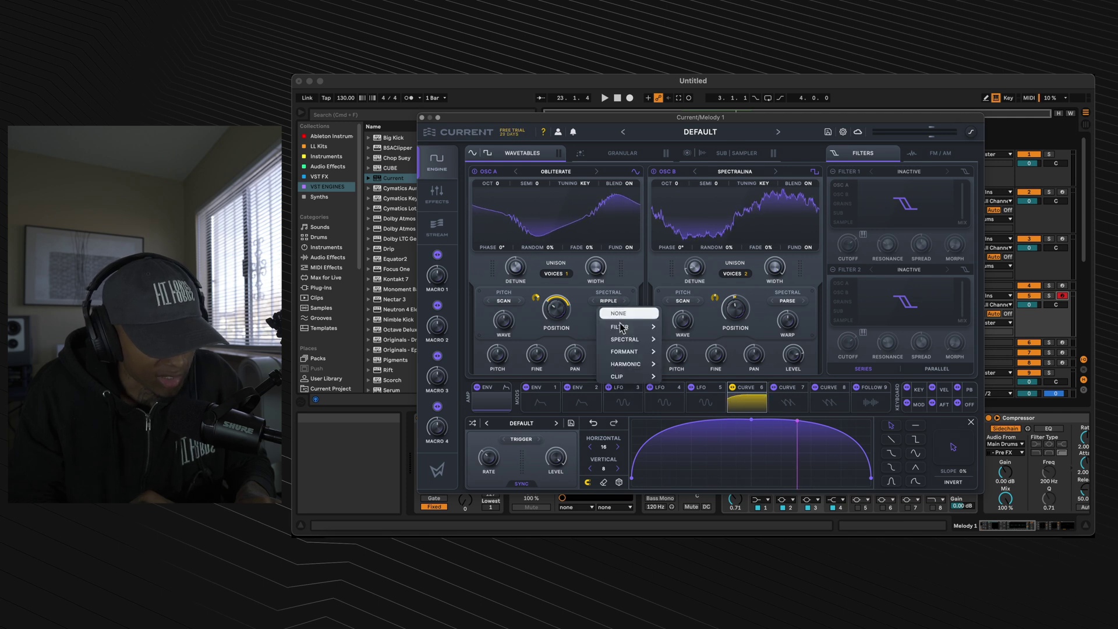
mouse_move(628, 340)
click(676, 340)
drag(605, 324, 605, 340)
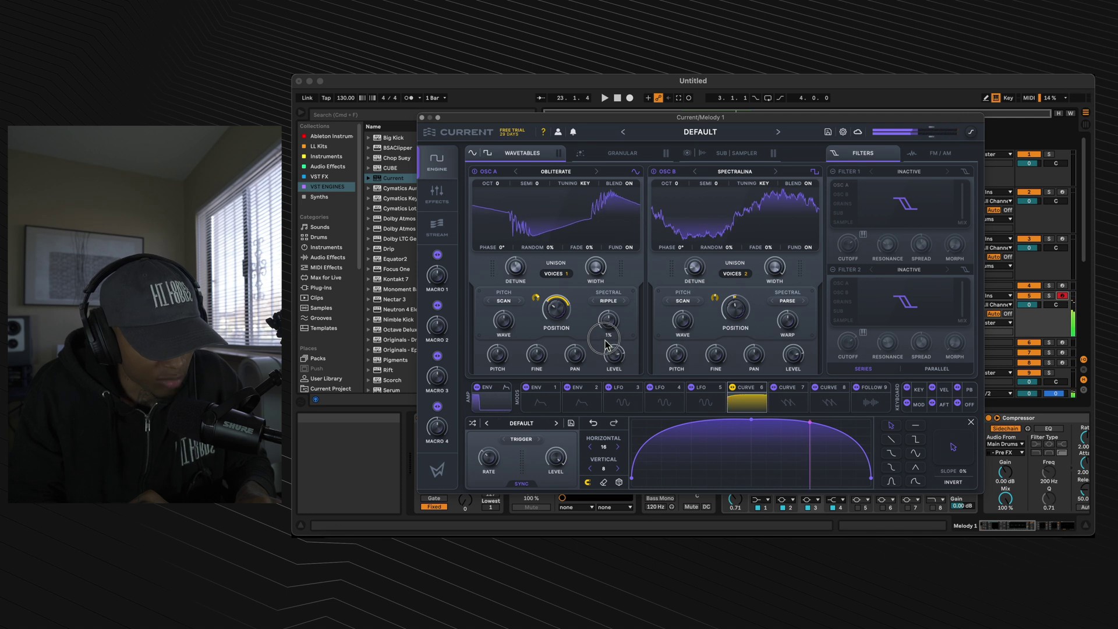
Bend Curve 7's rising segment into a rounded arc, assign the curve to oscillator A's warp, and raise the warp amount.
click(788, 402)
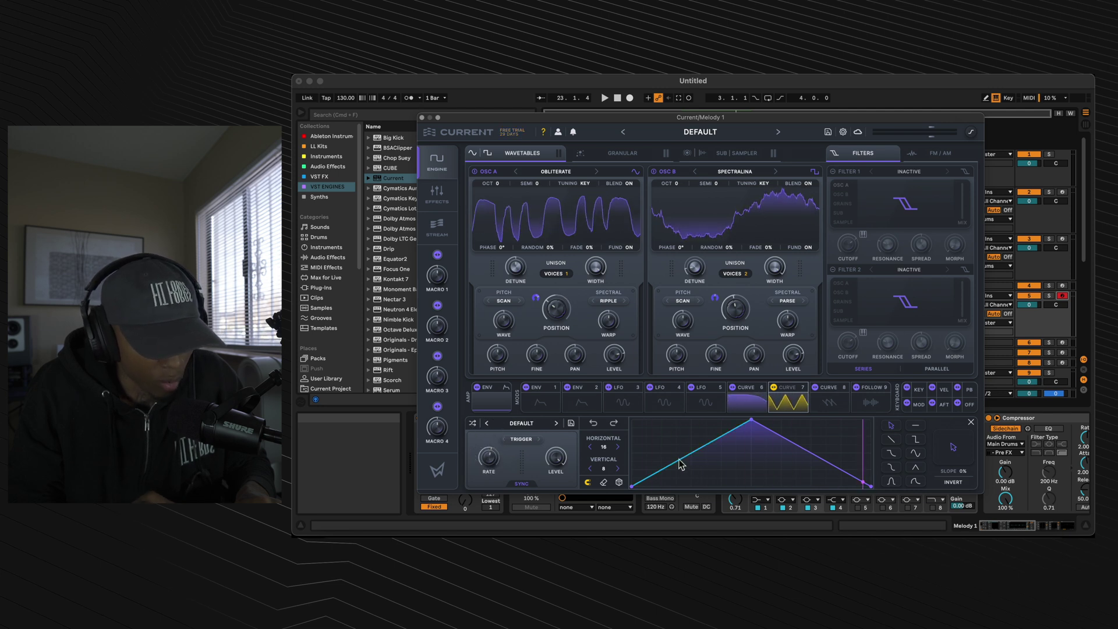
mouse_move(697, 458)
mouse_down()
mouse_move(693, 486)
mouse_move(705, 471)
mouse_up()
drag(774, 388, 594, 294)
drag(651, 477, 641, 356)
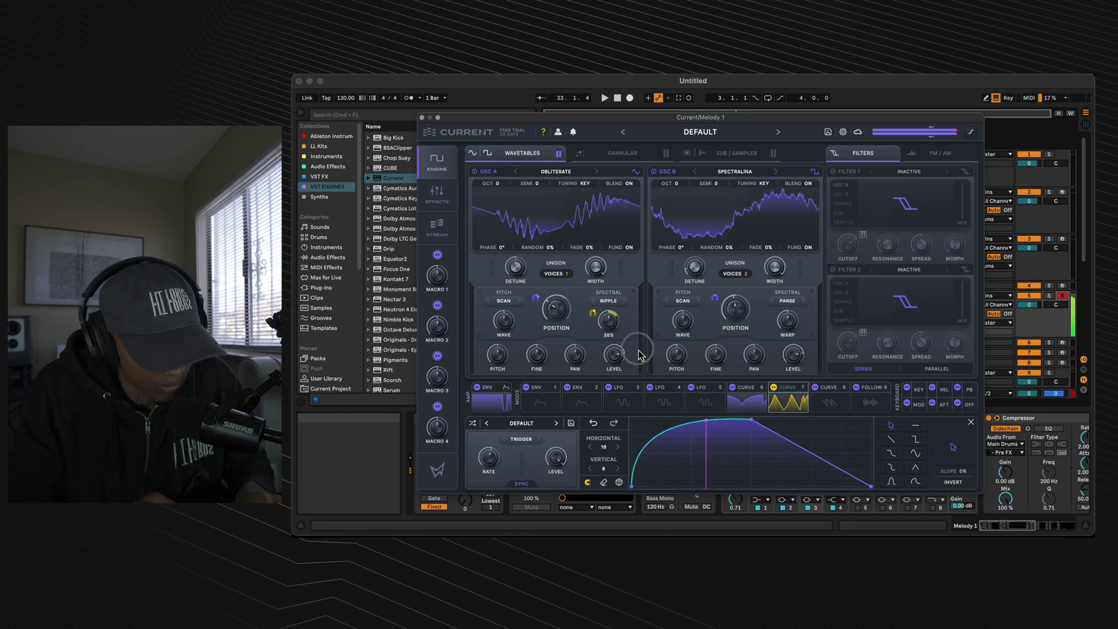
mouse_move(660, 463)
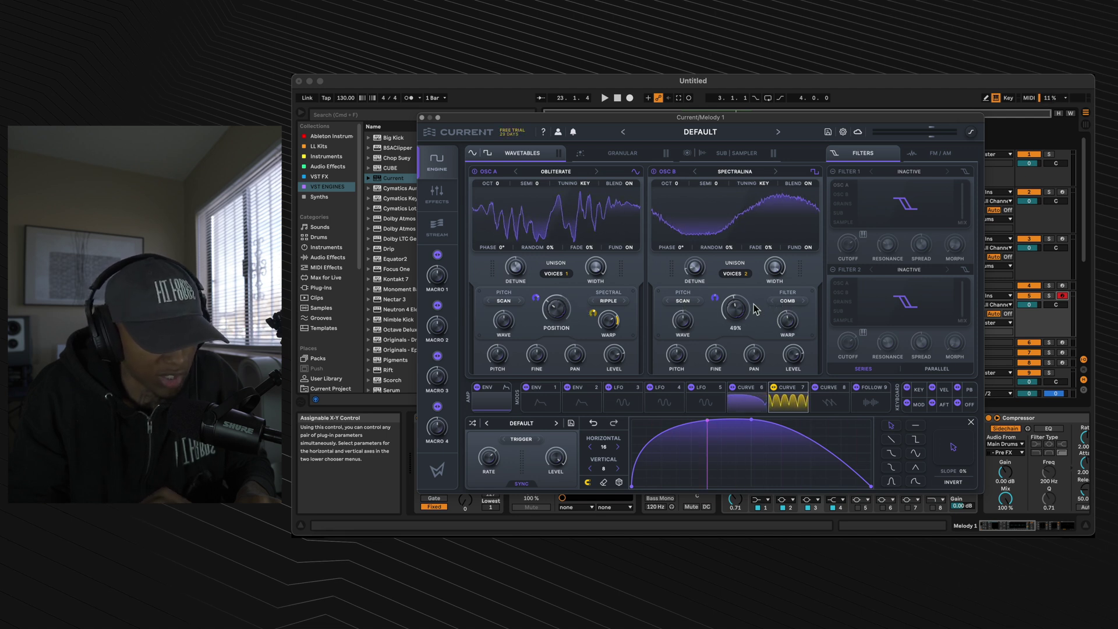
Try the spectral Shuffle warp effect on oscillator B.
click(793, 306)
mouse_move(807, 339)
click(867, 328)
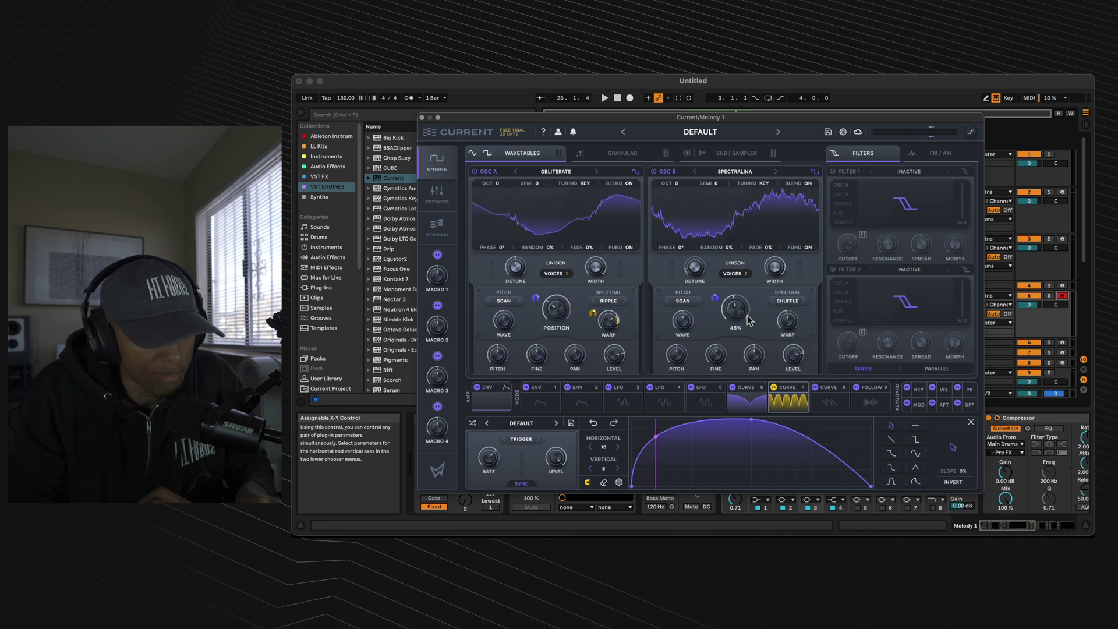
Use the Vowel filter as oscillator B's warp effect with Curve 6 modulation and set its warp to 42%.
click(791, 304)
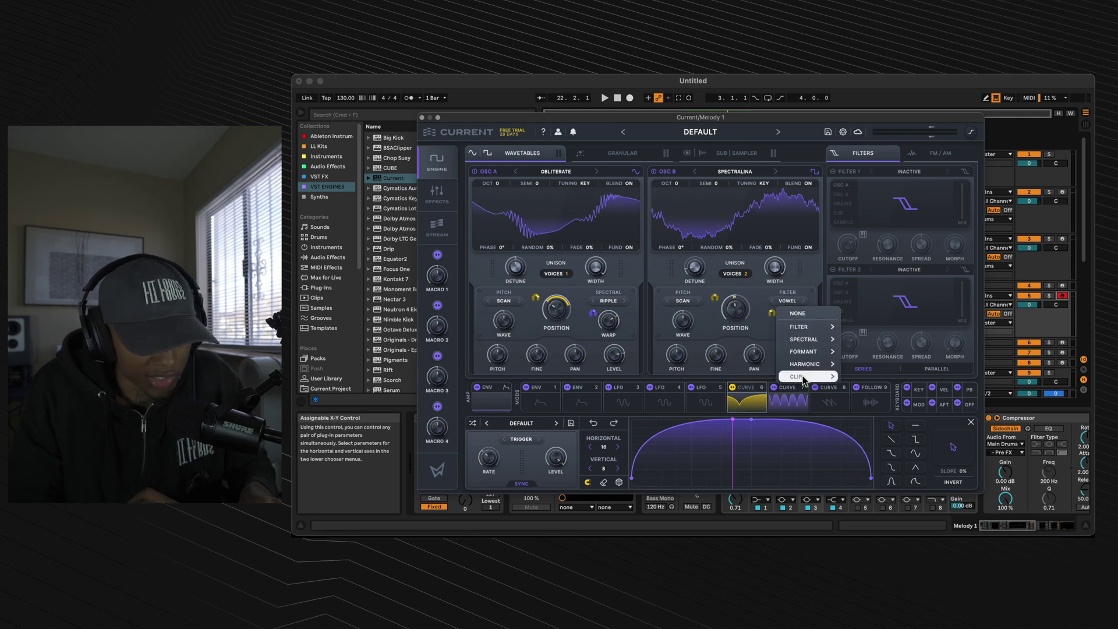
mouse_move(805, 328)
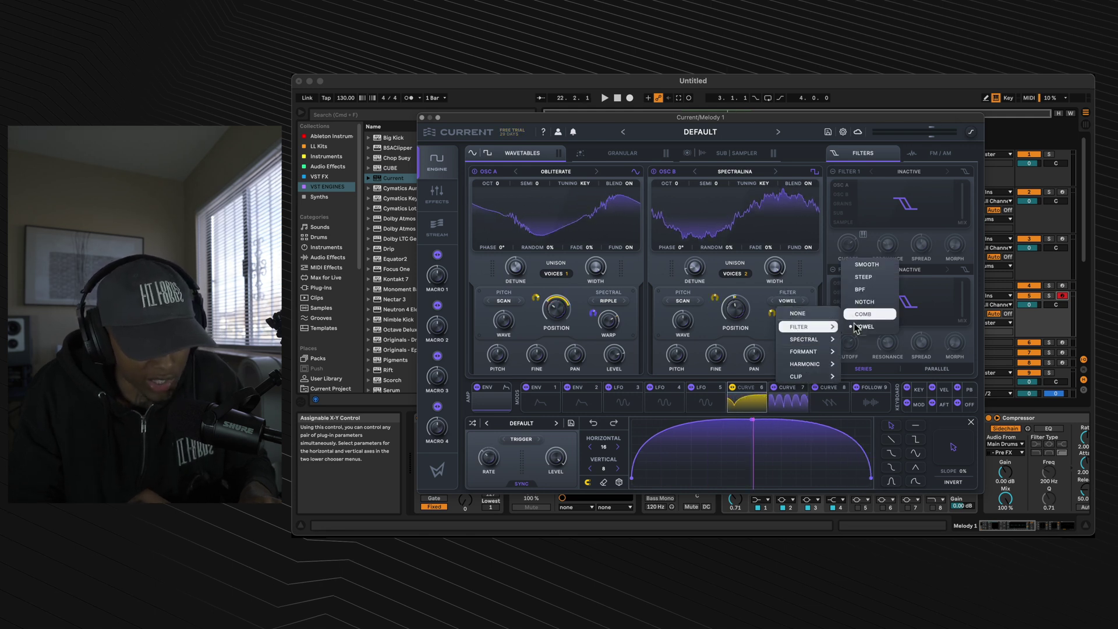
click(815, 283)
drag(787, 322, 774, 314)
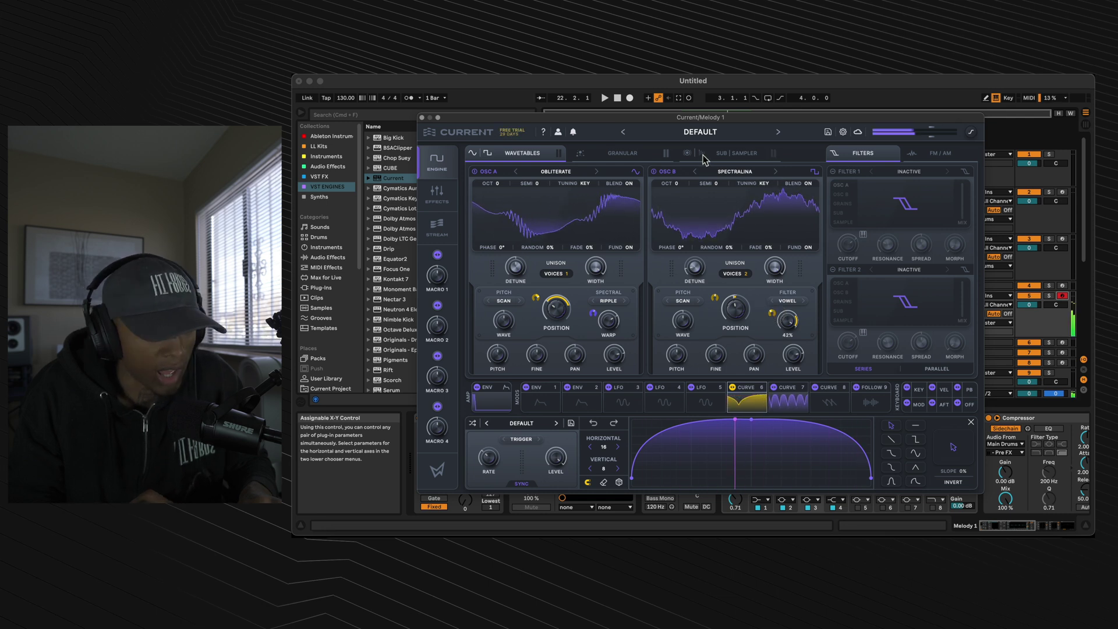
Enable the Smooth sub oscillator and adjust its level.
click(726, 153)
click(474, 172)
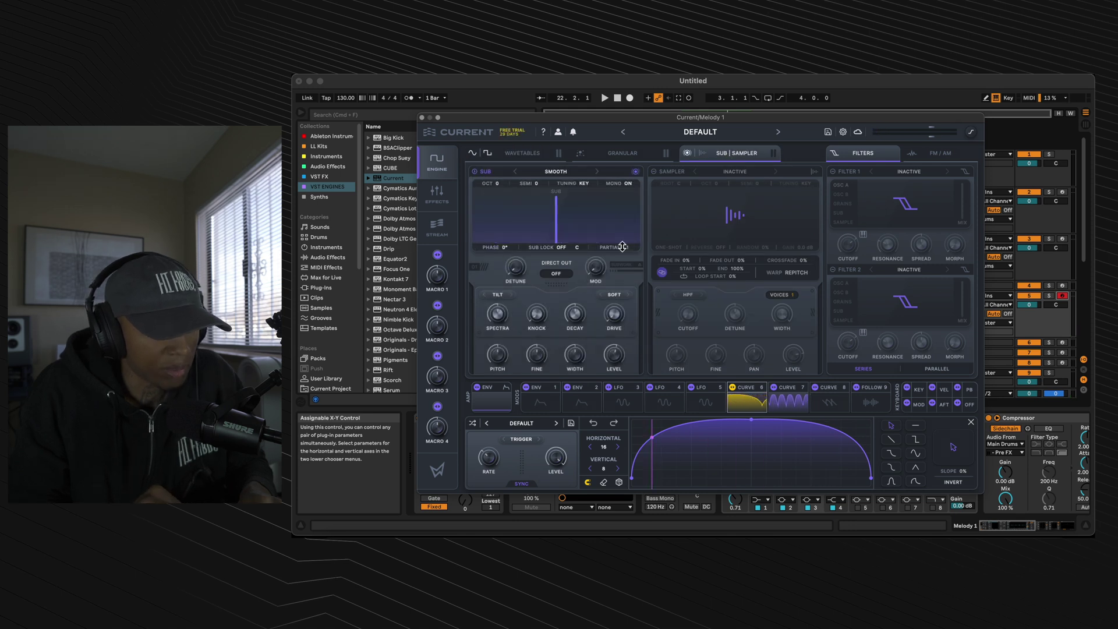
click(615, 363)
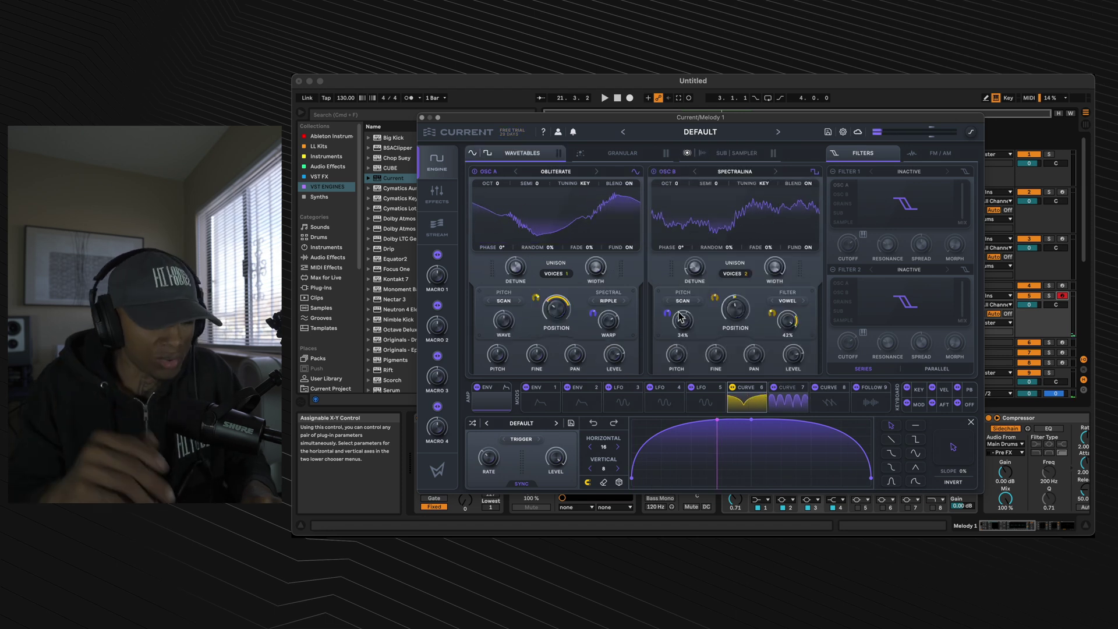
Keep the Scan wave effect on oscillator B and raise its Curve 7 modulation to 100%.
mouse_move(681, 317)
mouse_down()
mouse_move(692, 332)
mouse_move(688, 311)
mouse_up()
click(685, 302)
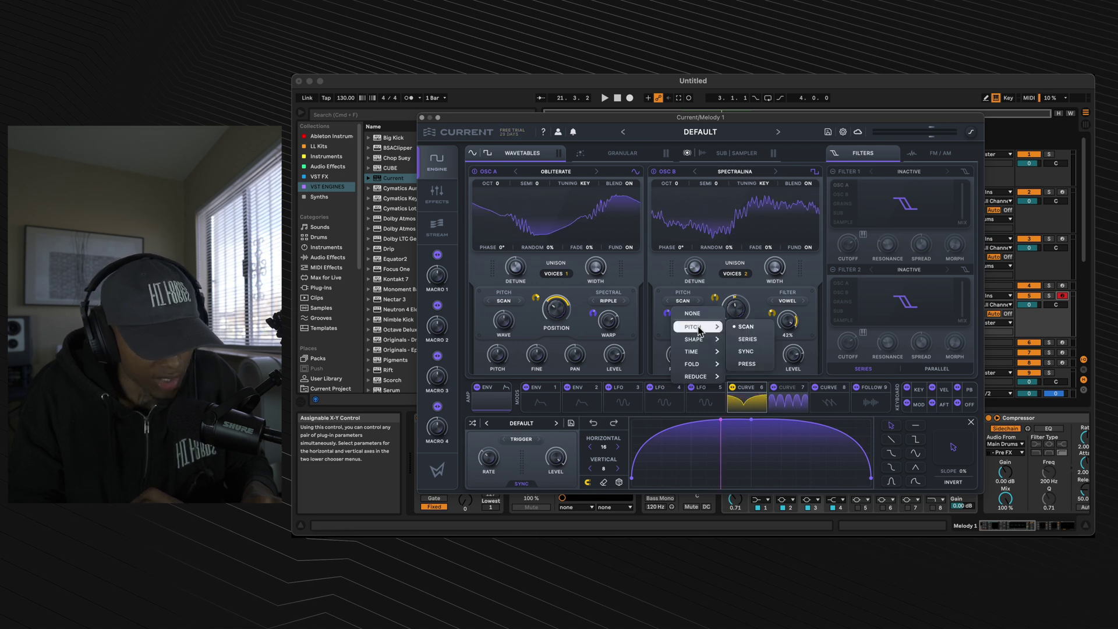
click(677, 294)
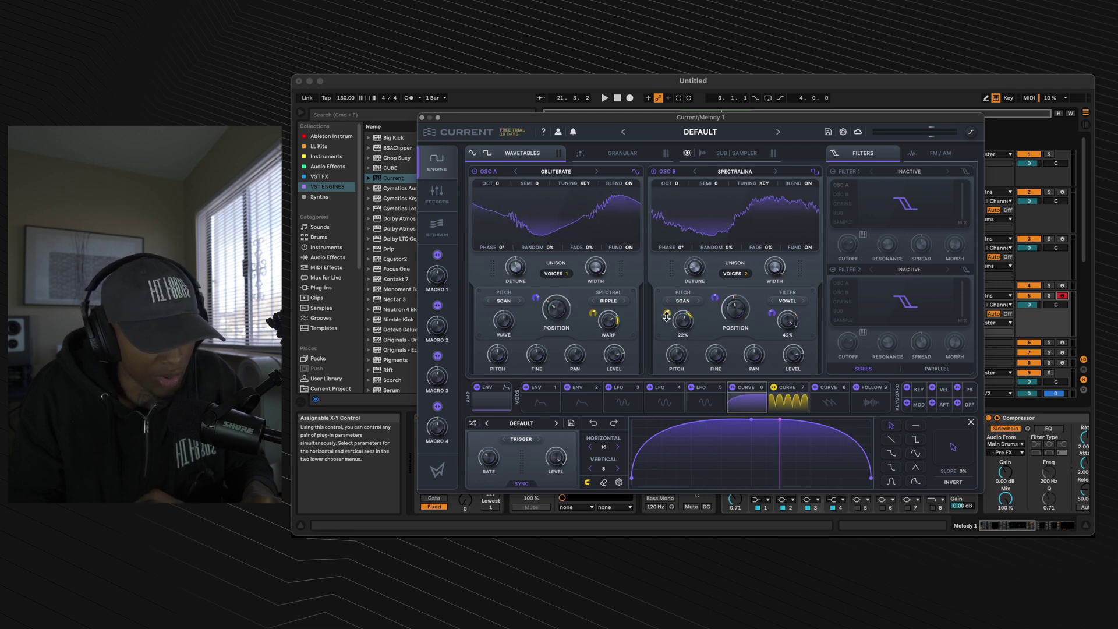
drag(668, 313, 675, 297)
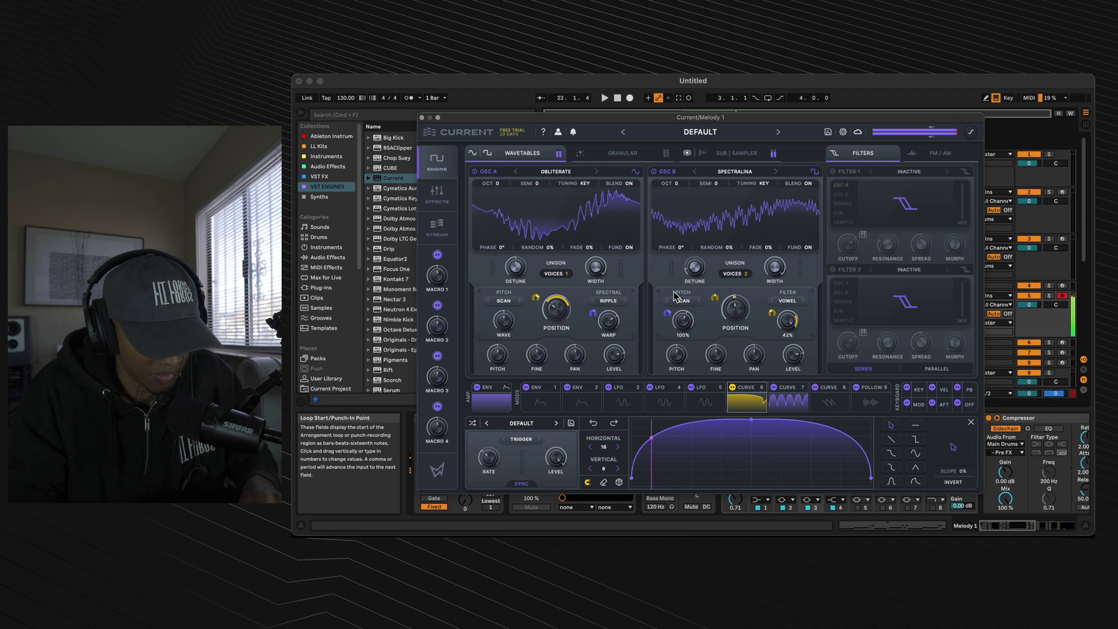
Set oscillator B as the FM source for oscillator A and adjust the modulation amount.
click(930, 155)
mouse_move(932, 197)
drag(905, 206, 904, 202)
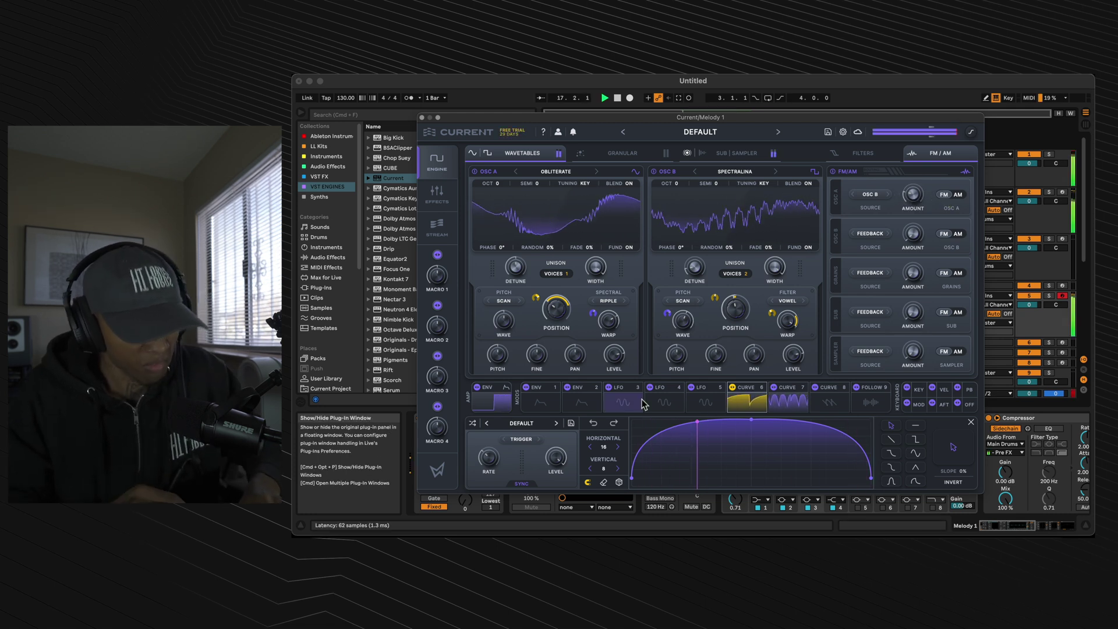
Adjust Curve 7's rate while the project plays.
click(788, 401)
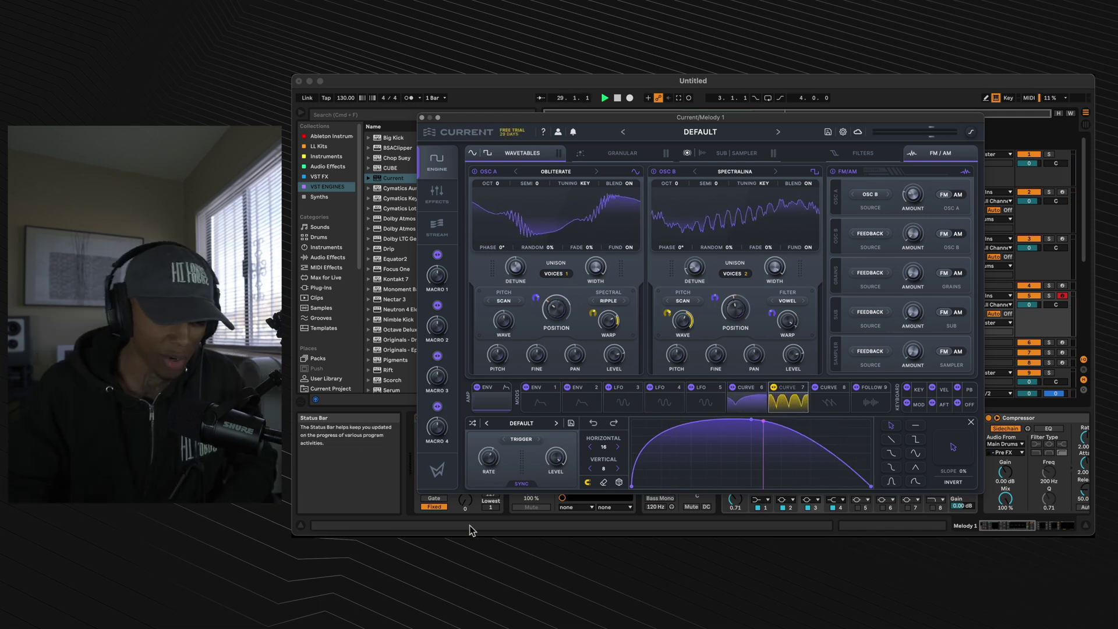
drag(492, 459, 493, 460)
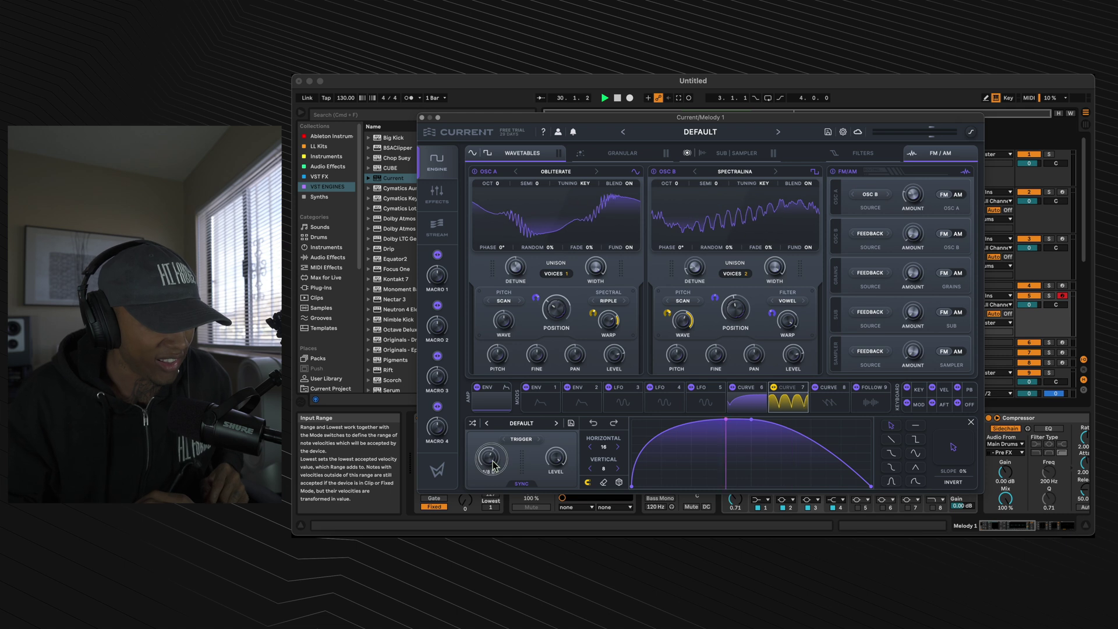